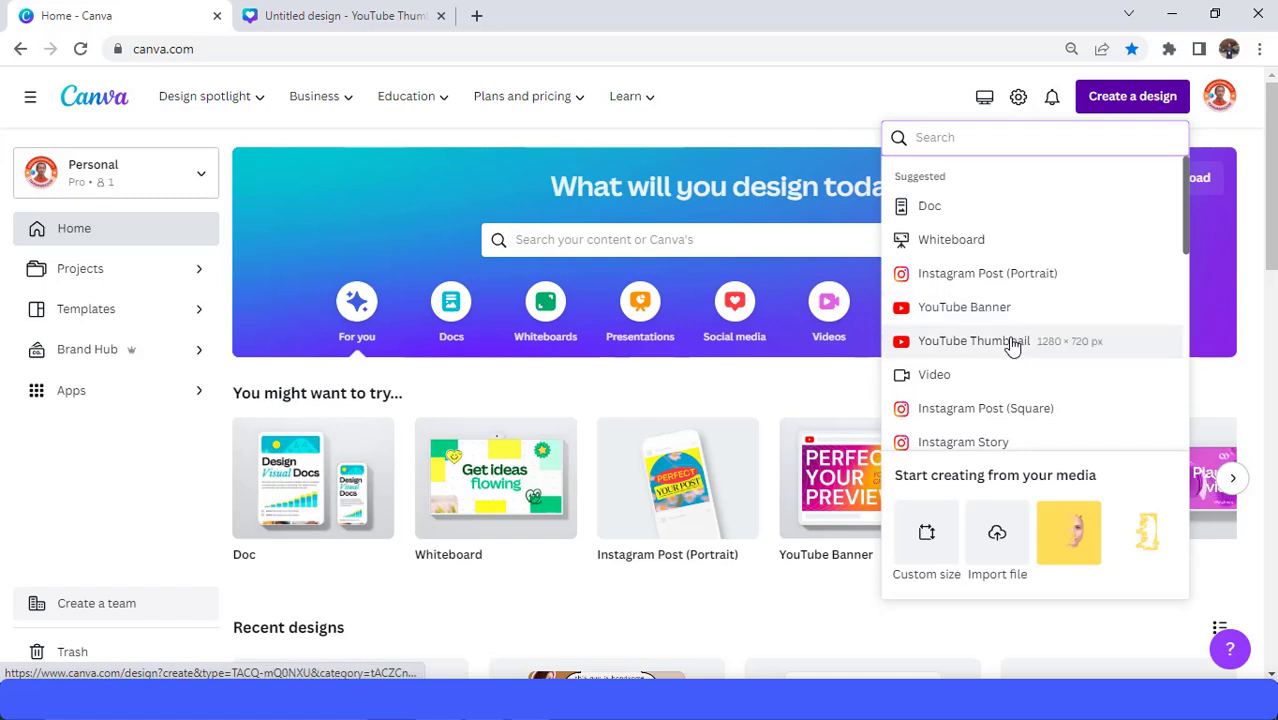
- Create a new YouTube Thumbnail design and show all recently used elements
click(1013, 342)
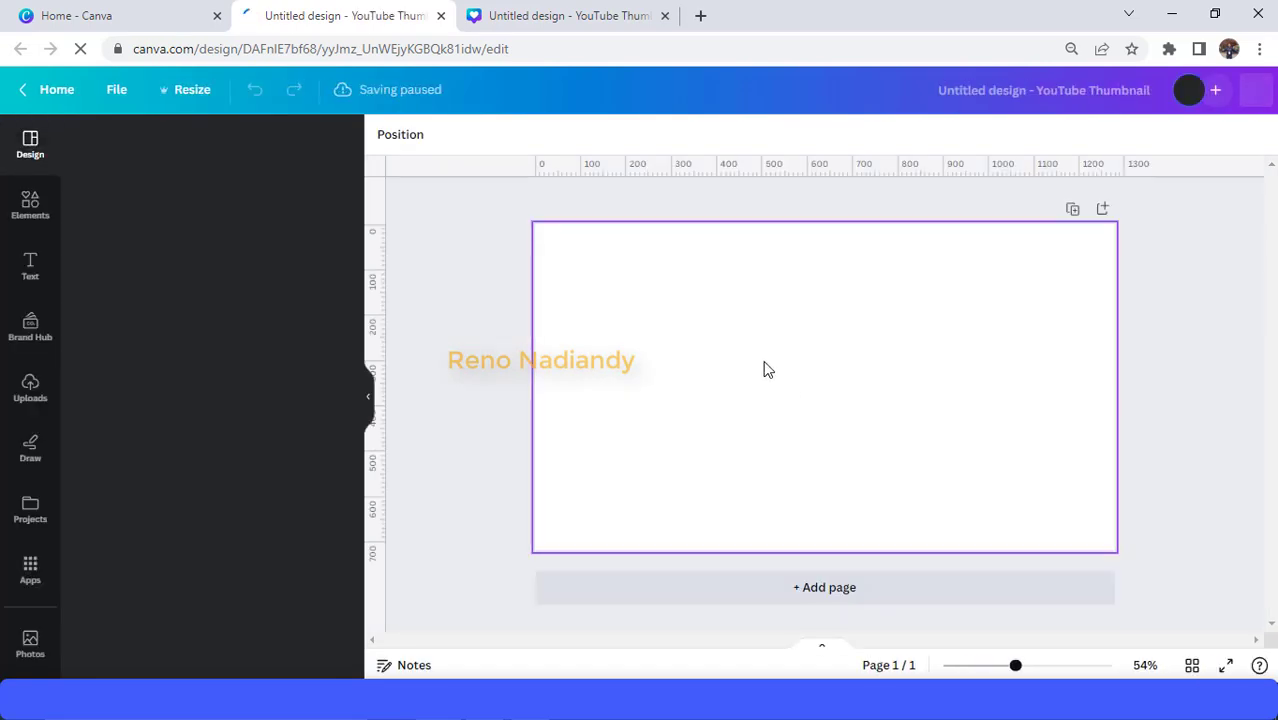
click(28, 207)
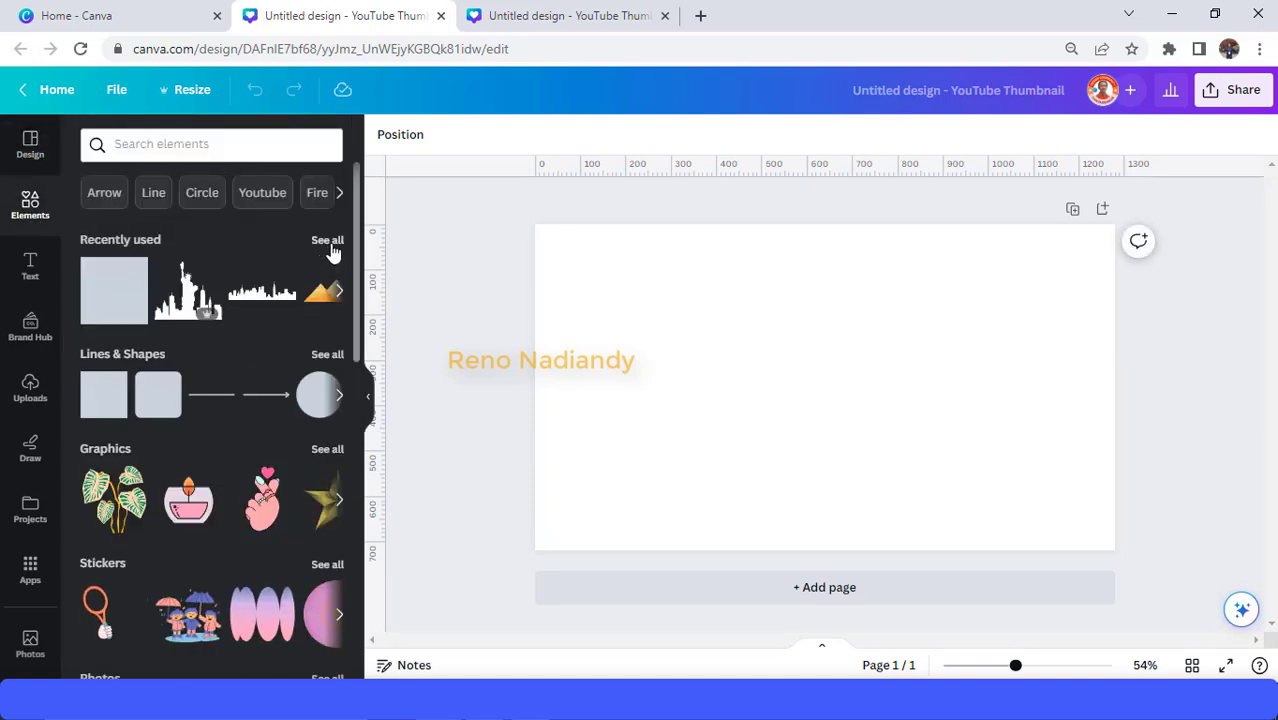
click(328, 242)
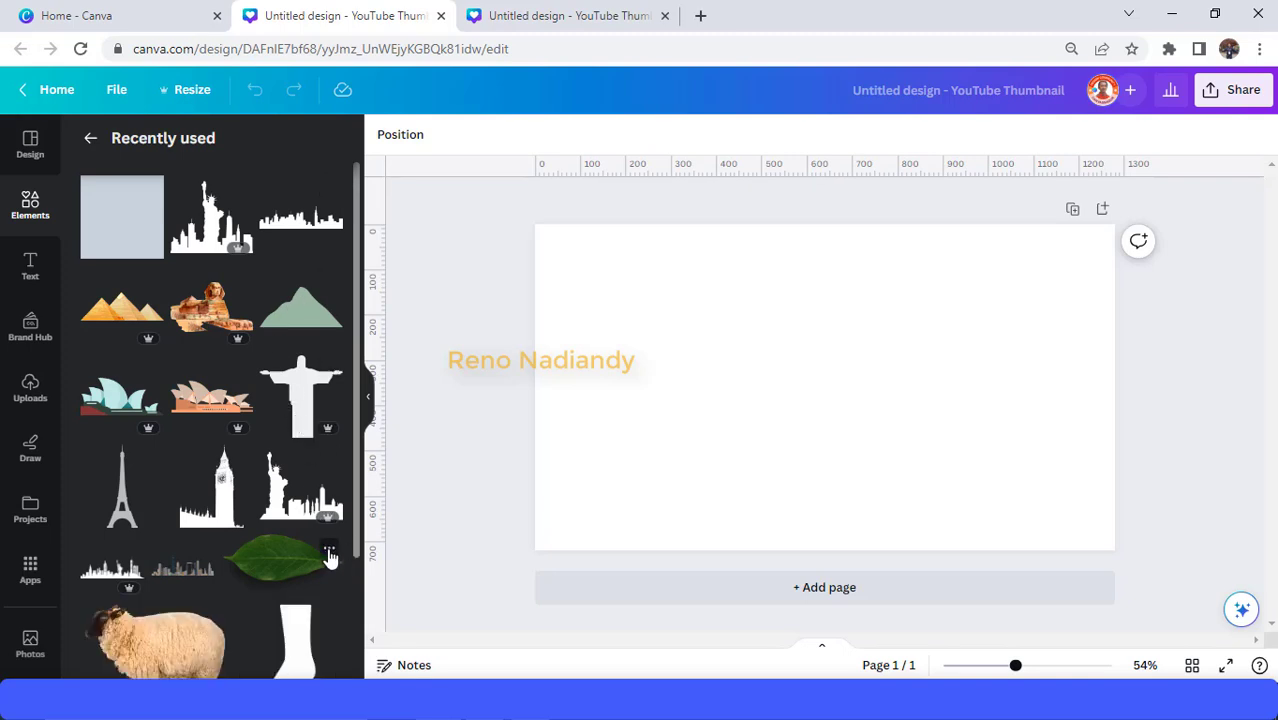
- Check the green leaf cutout's details, add the leaf to the page and position it around the centre
click(329, 553)
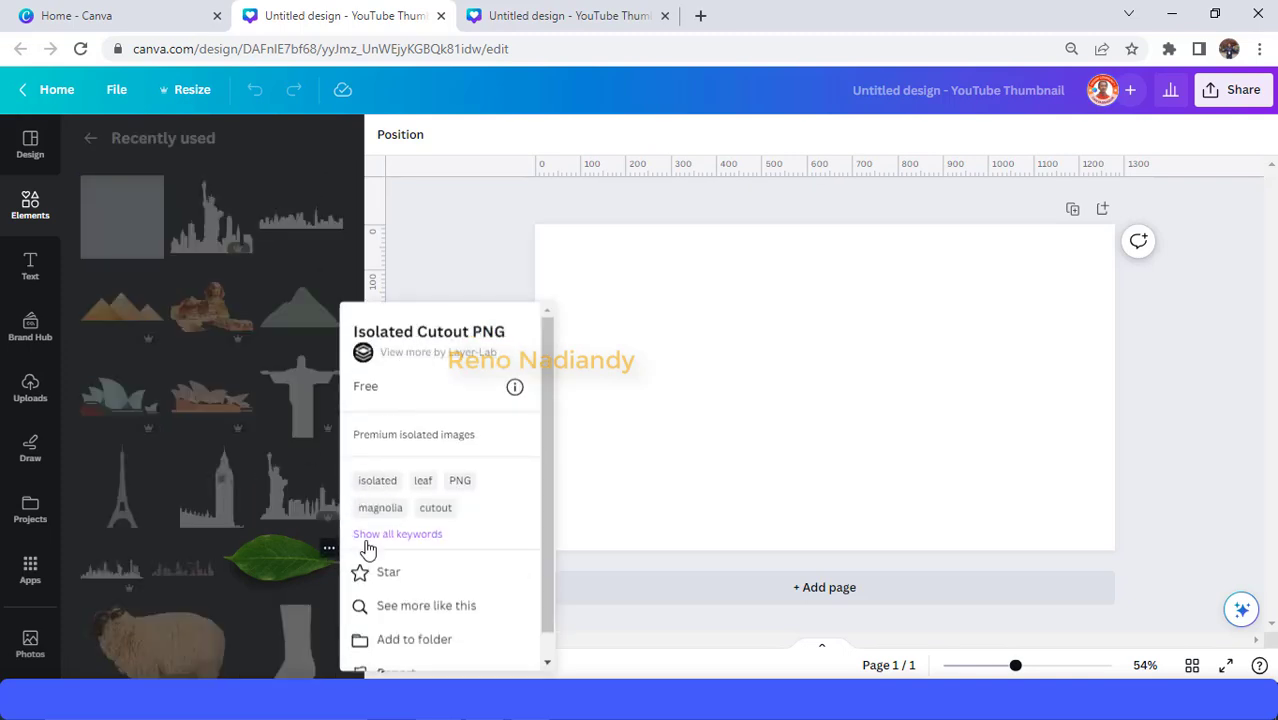
click(287, 566)
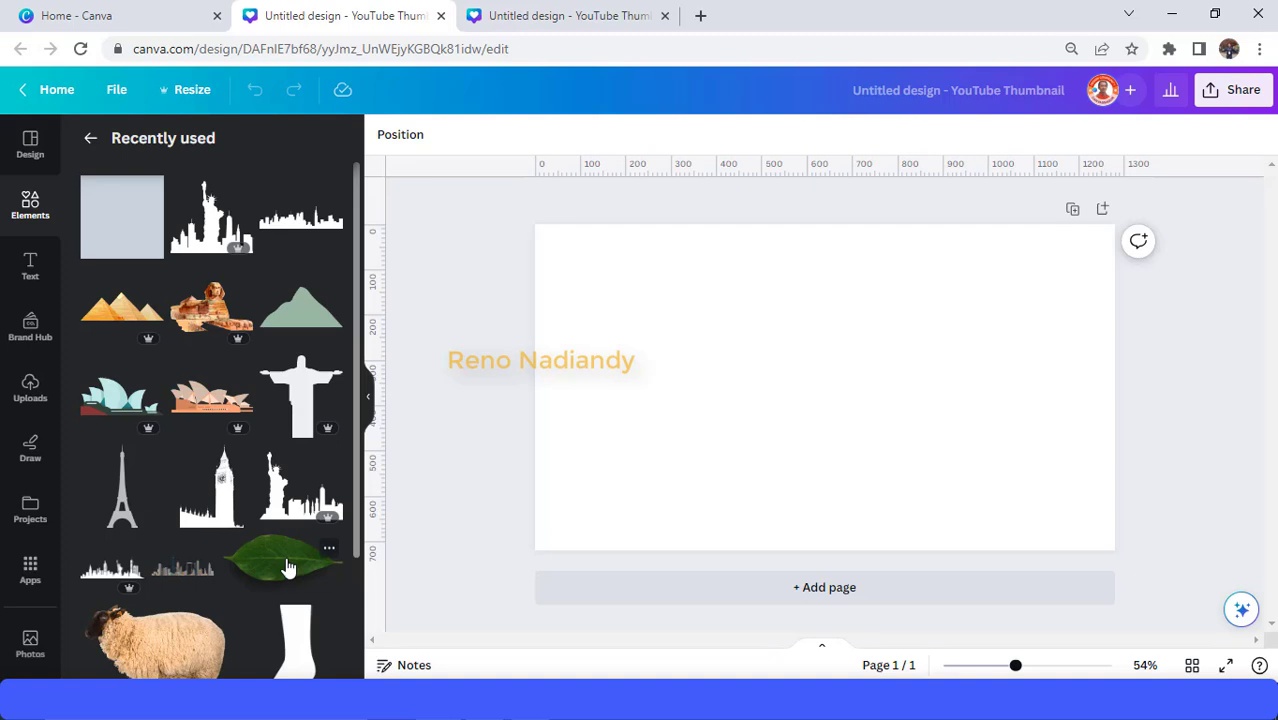
click(287, 566)
drag(842, 392, 845, 412)
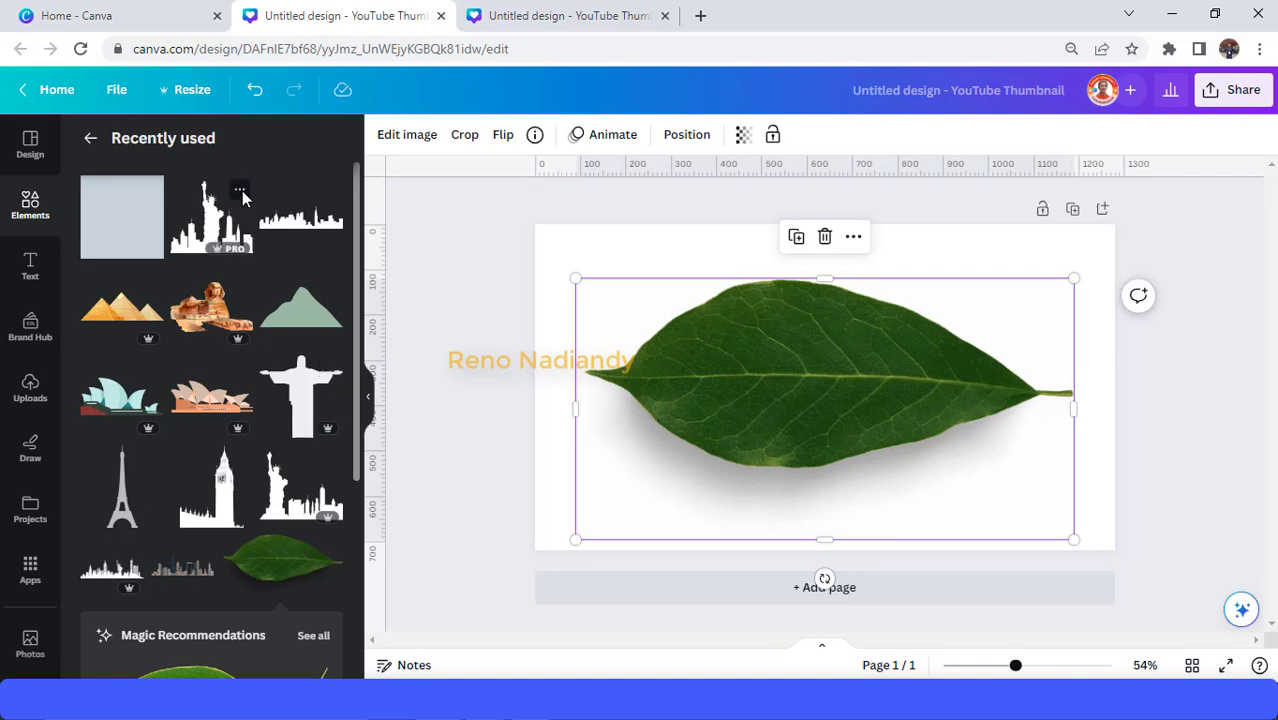
- Add the New York City Skyline Silhouette with the Statue of Liberty, shrunk to fit the leaf's upper half above the midrib
click(240, 192)
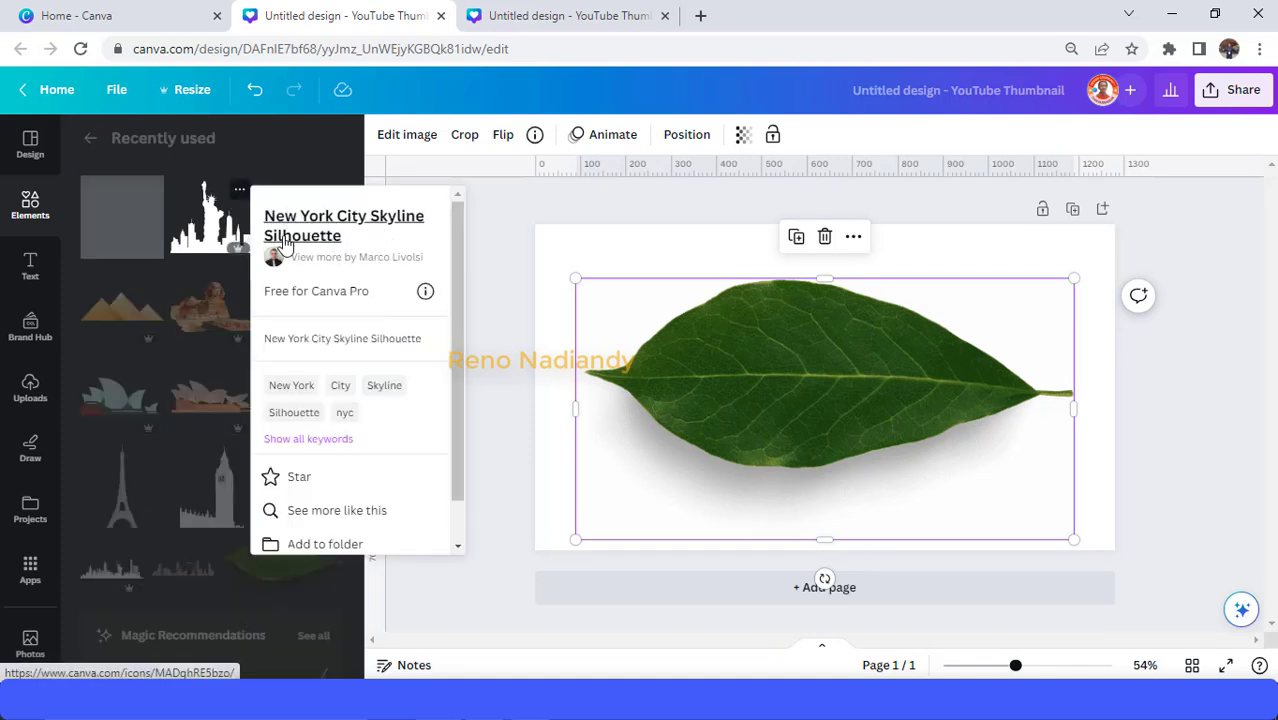
click(200, 243)
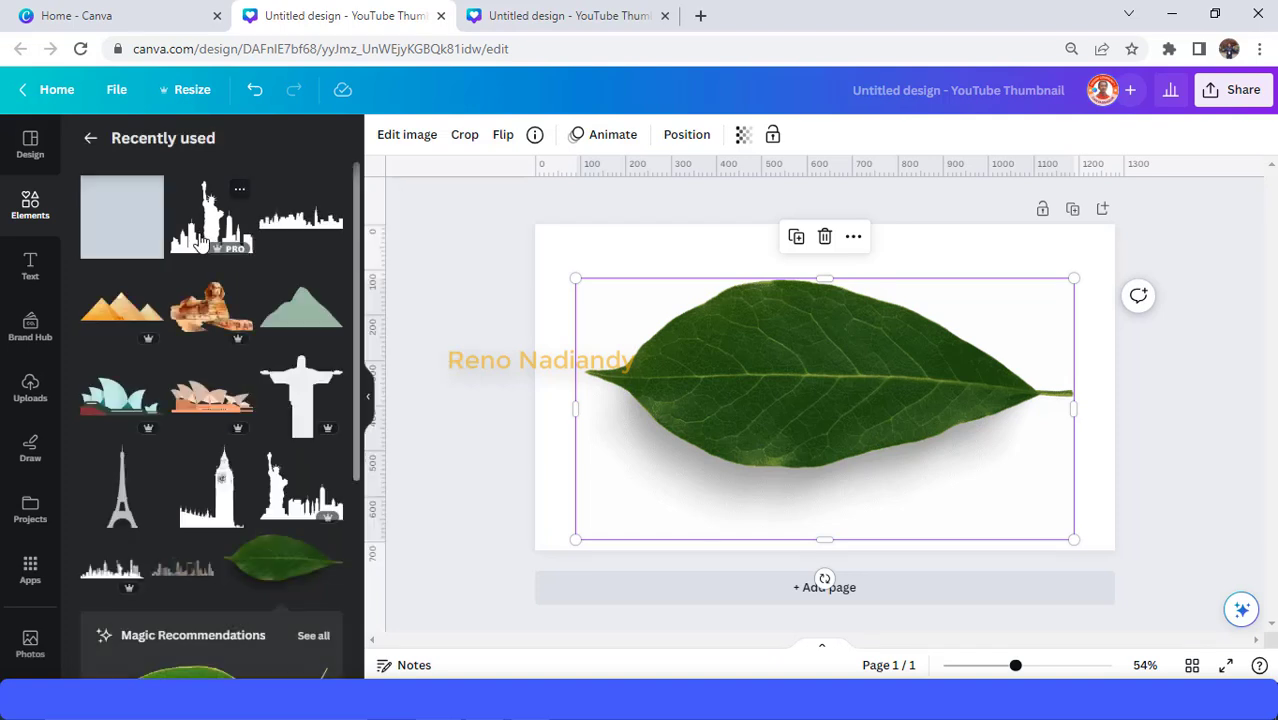
click(200, 243)
drag(848, 443, 828, 357)
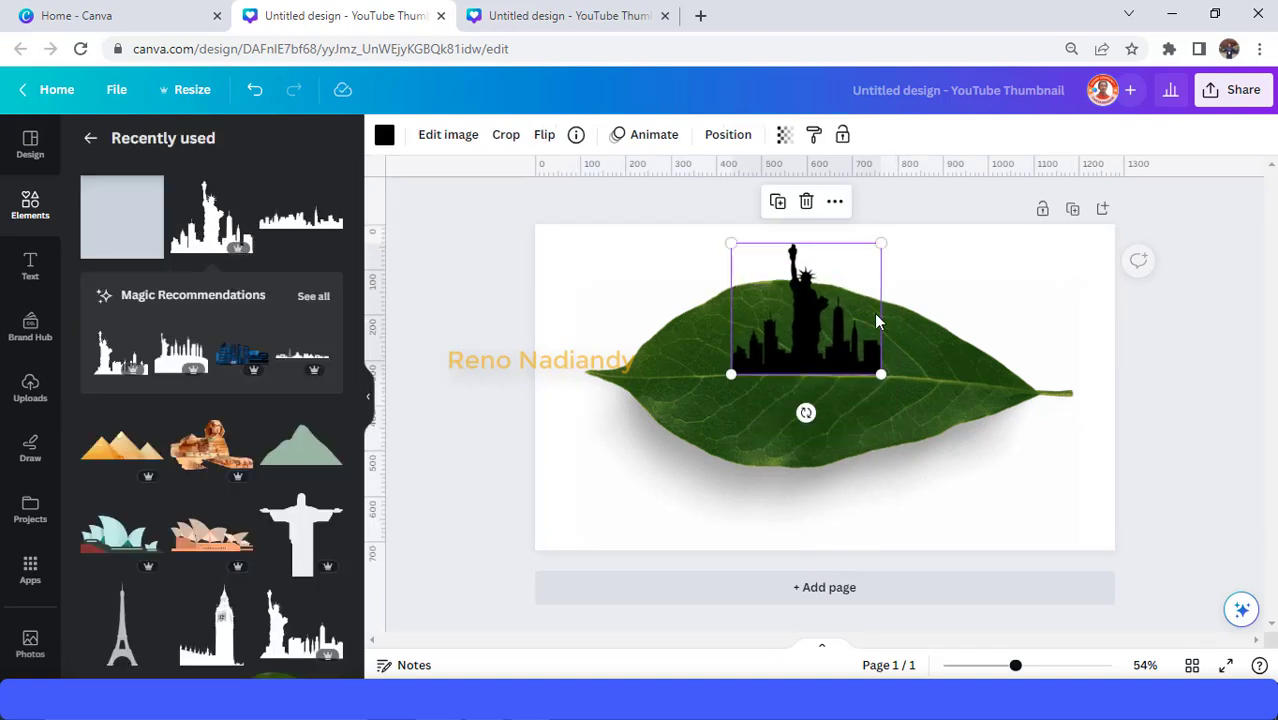
drag(881, 244, 851, 279)
- Recolor the Statue of Liberty silhouette white
click(384, 134)
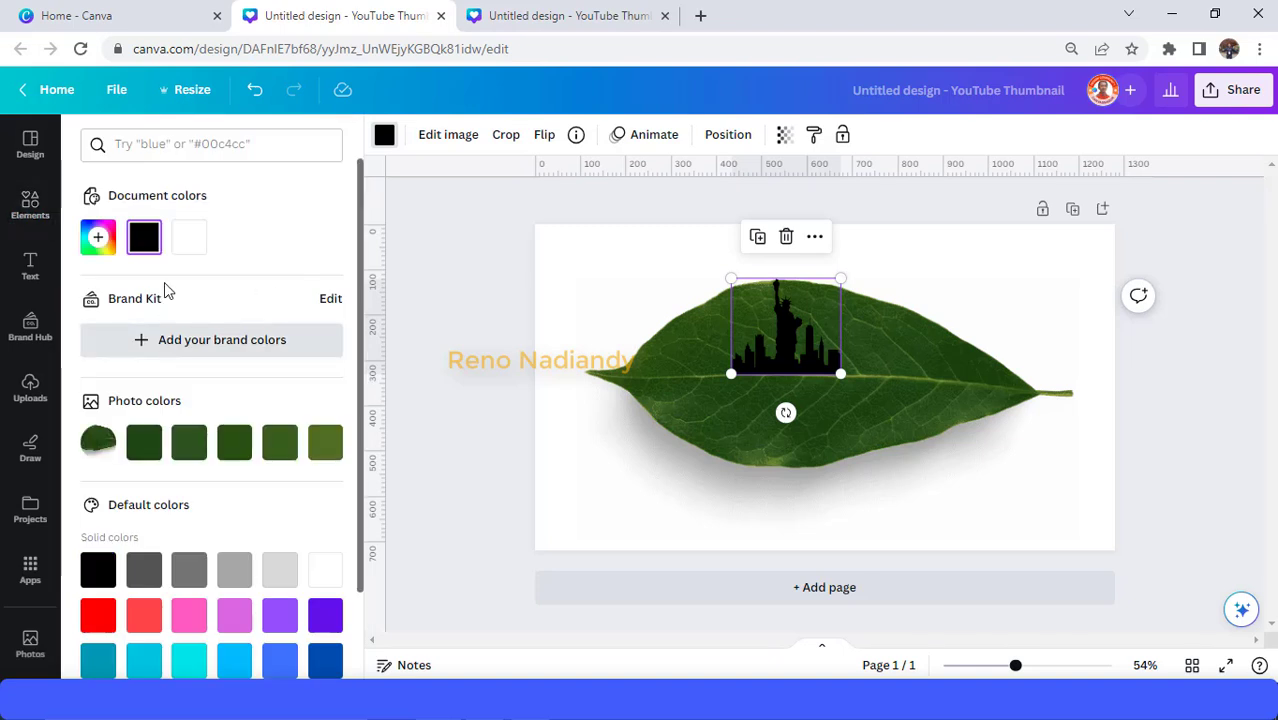
click(189, 237)
key(Escape)
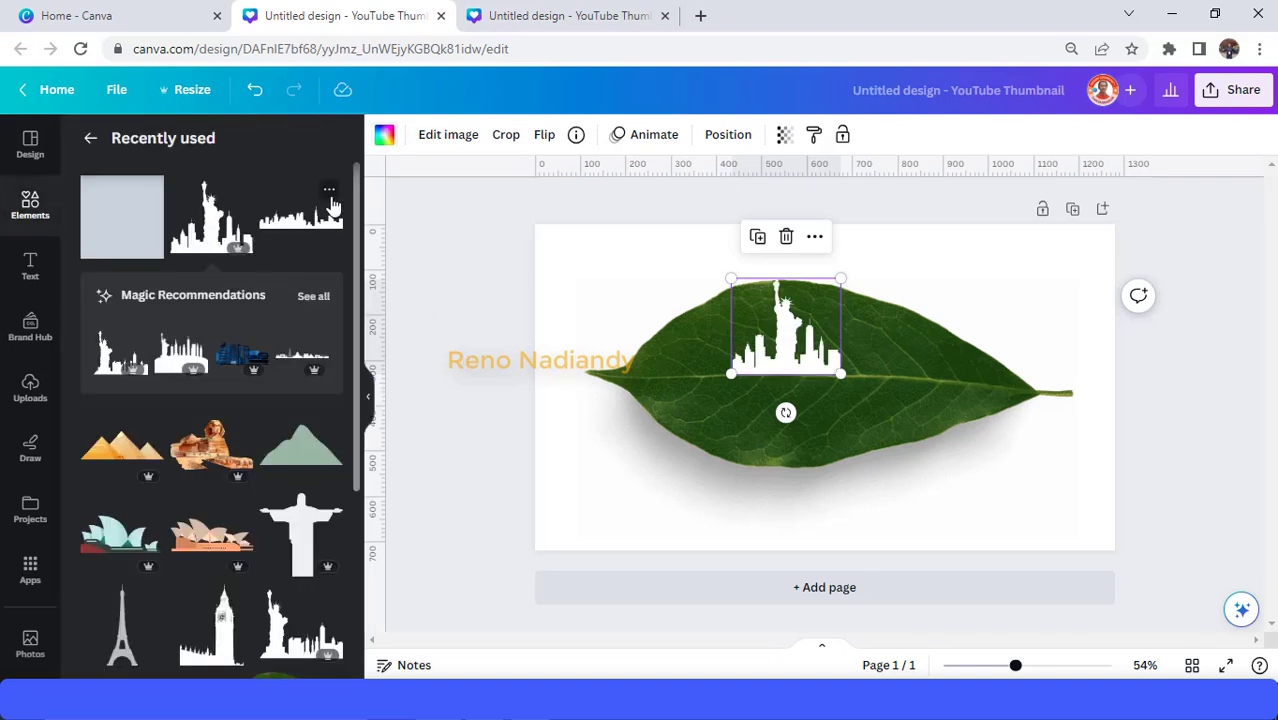
- Add the New York City Silhouette Illustration, shrink it to fit the leaf's upper half left of the statue and recolor it white
click(330, 192)
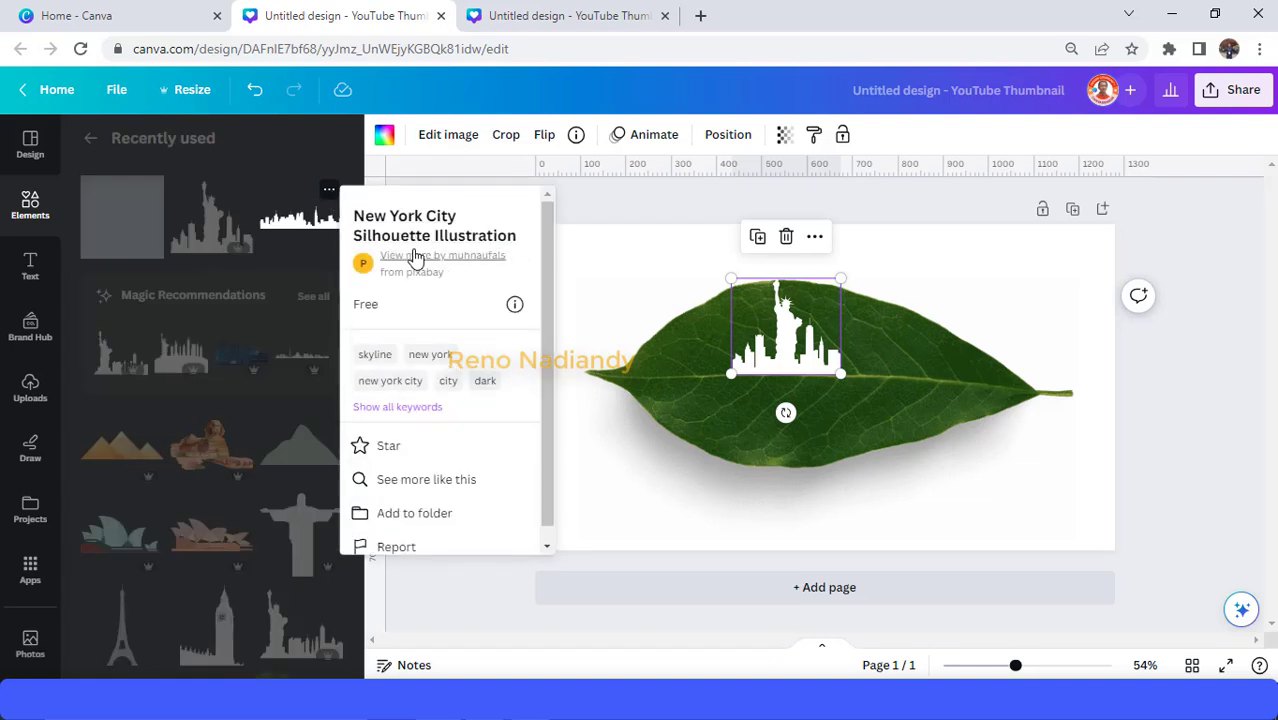
click(296, 232)
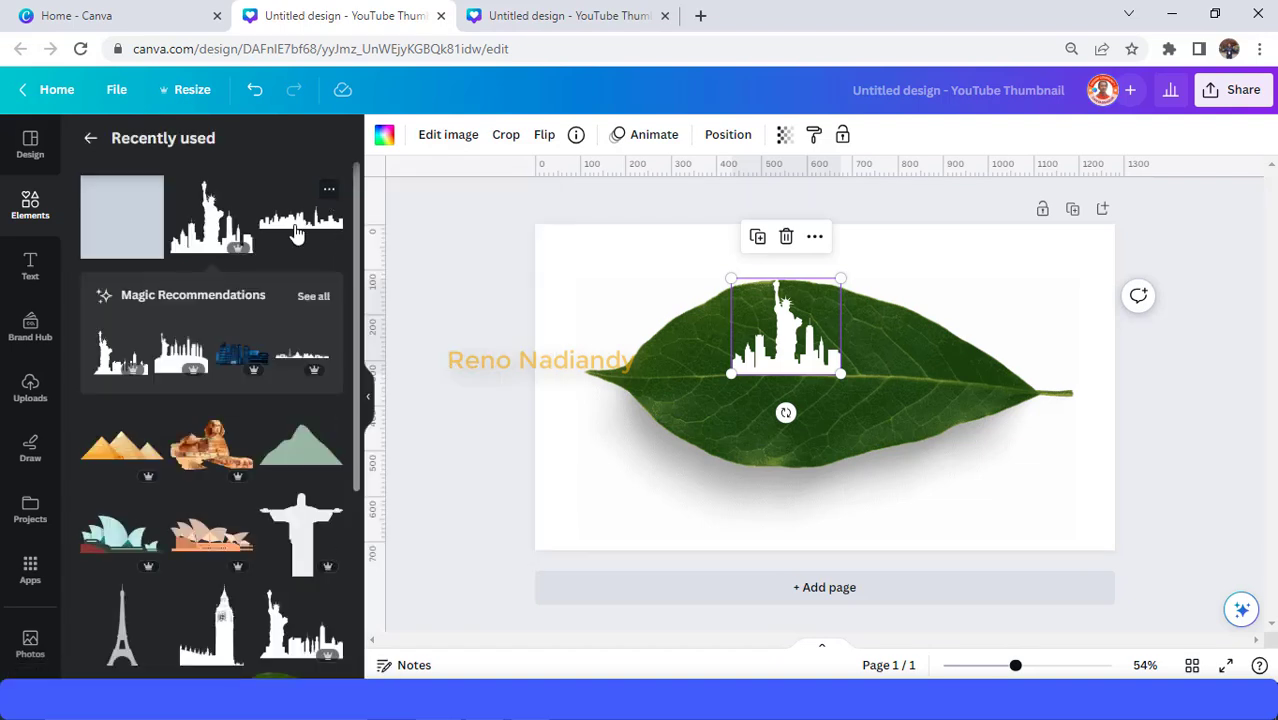
click(296, 232)
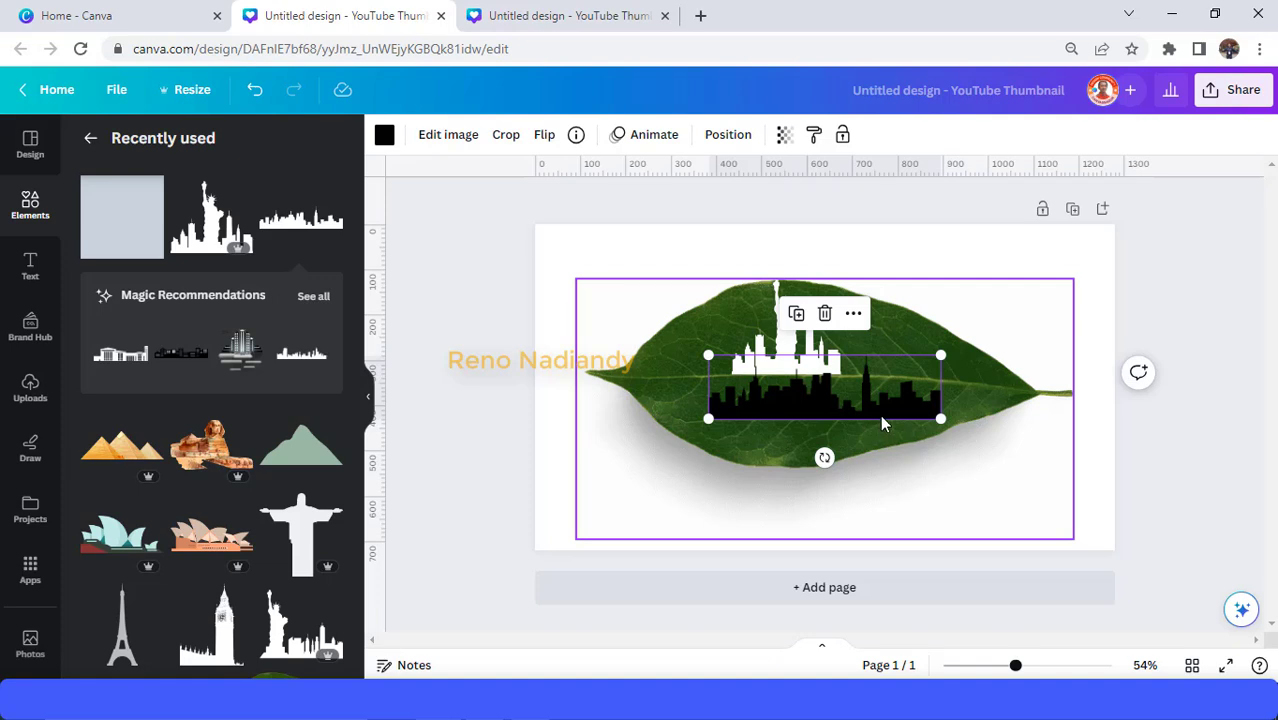
drag(850, 371, 805, 364)
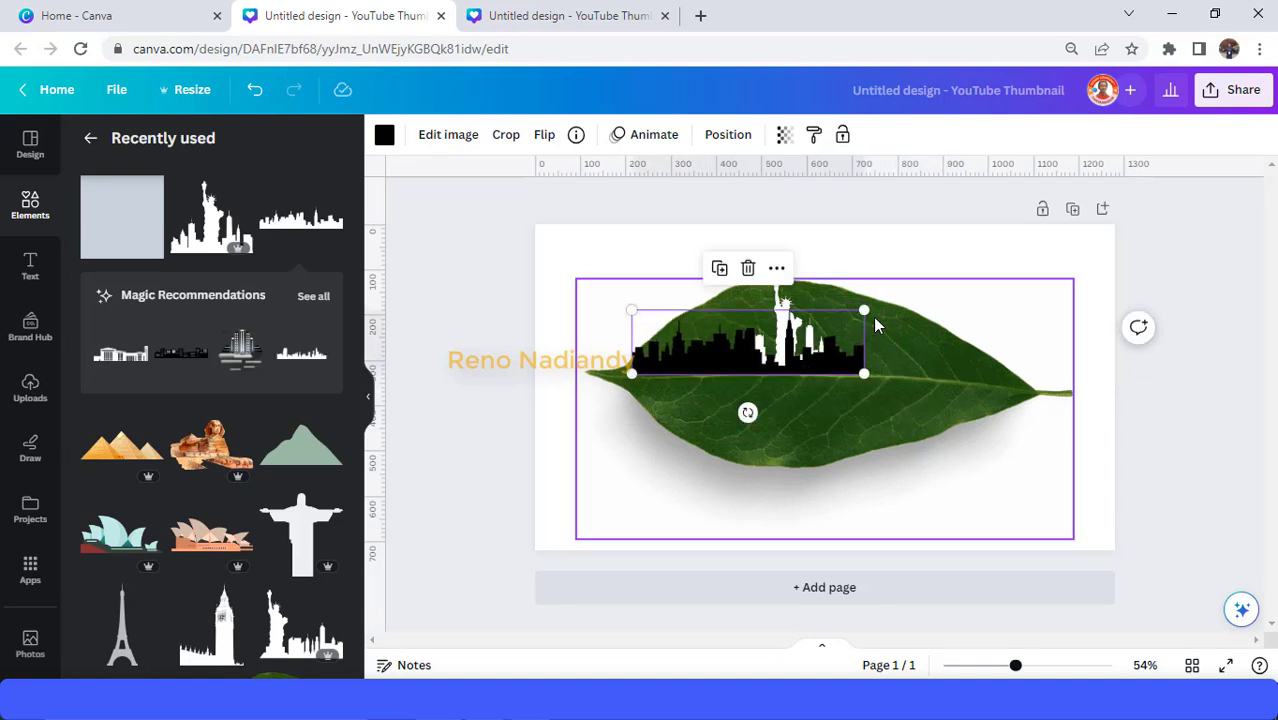
drag(864, 310, 801, 334)
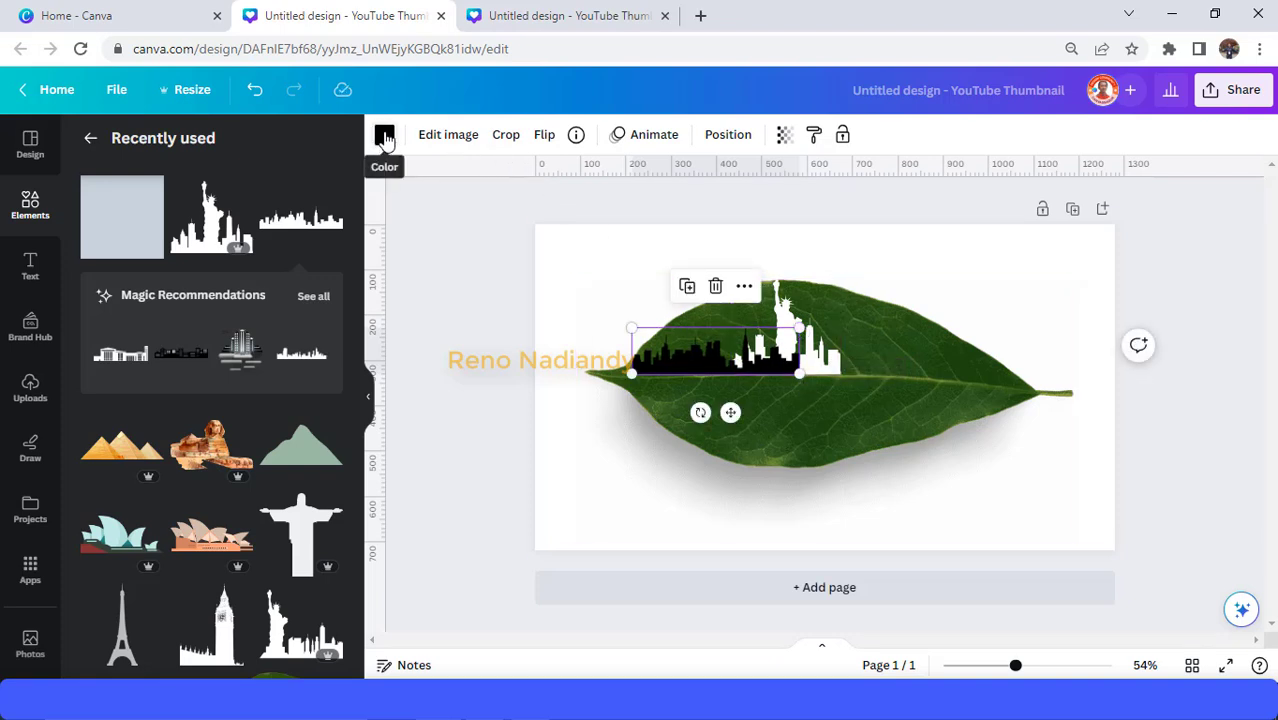
click(385, 136)
click(194, 243)
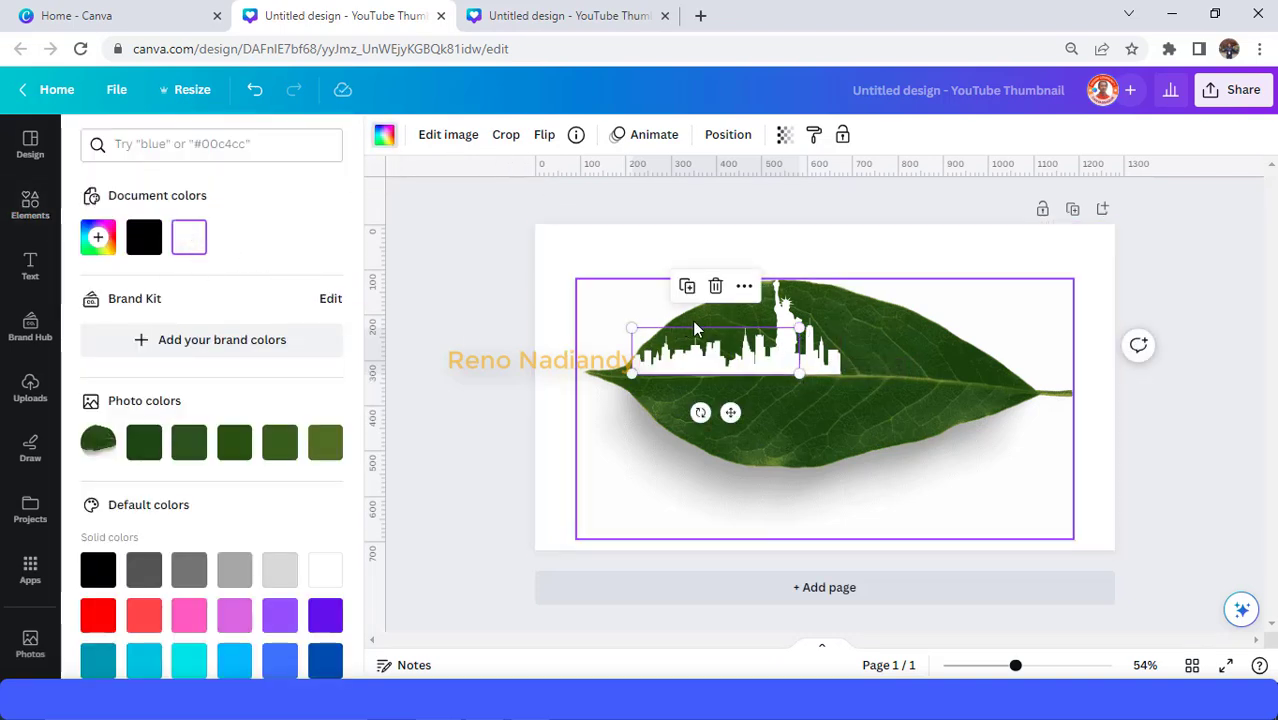
- Duplicate the white city skyline, move the copy right of the statue and tilt it slightly to follow the leaf's midrib
click(687, 287)
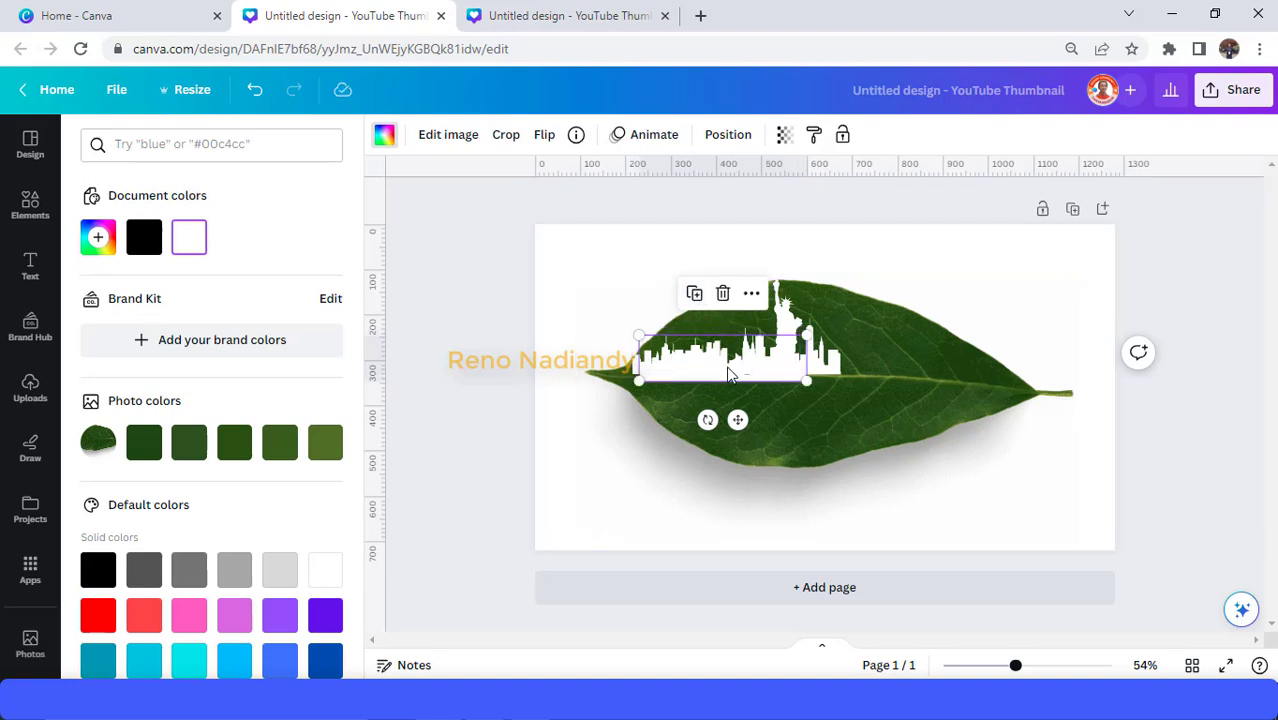
drag(748, 374, 934, 358)
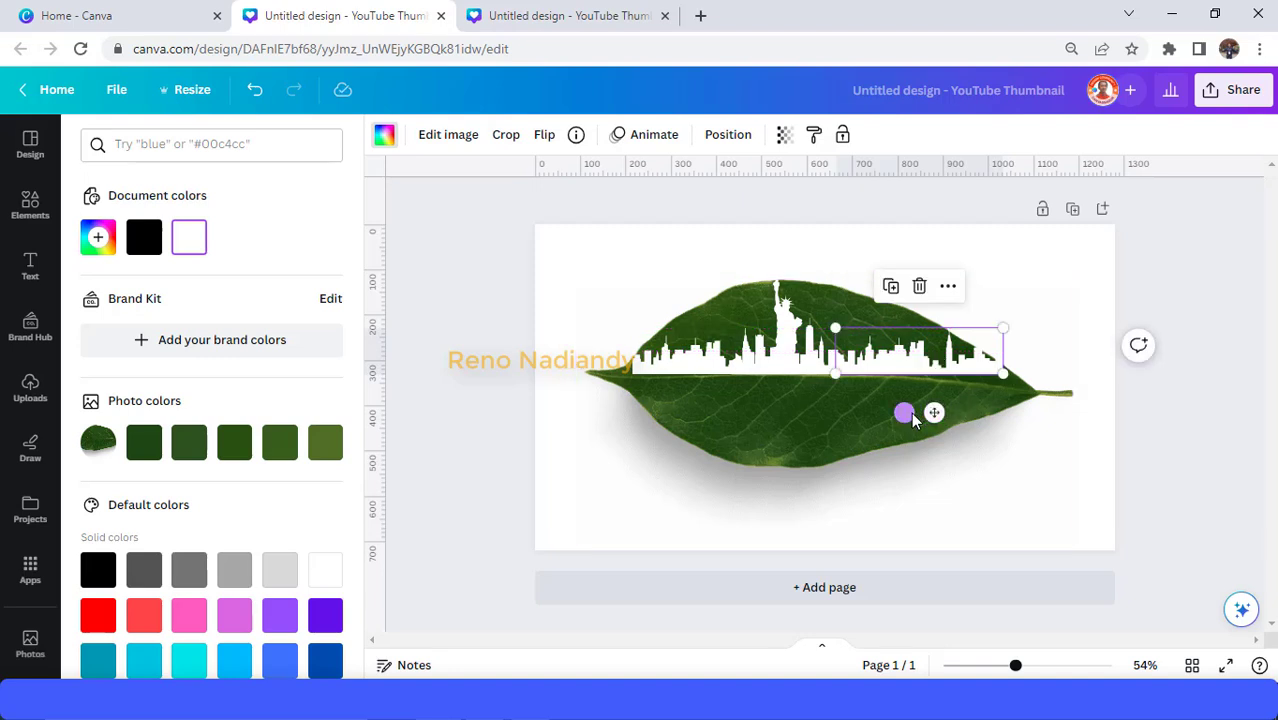
drag(905, 412, 905, 412)
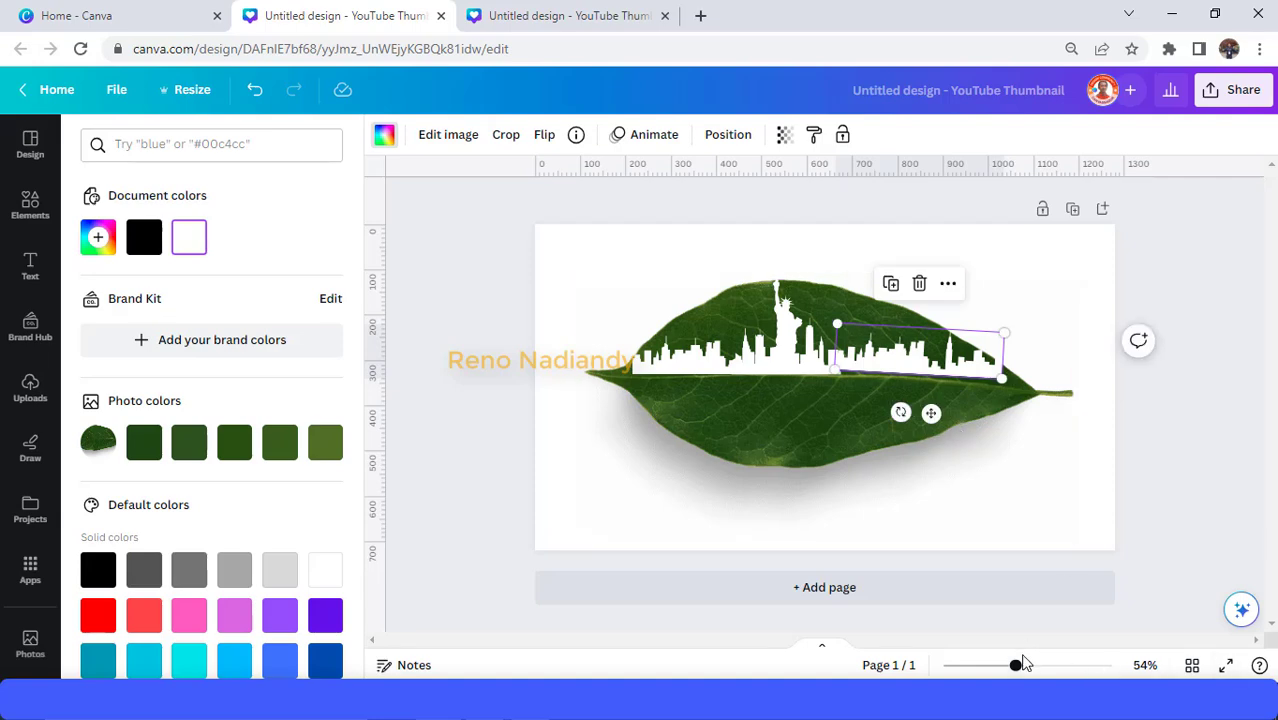
drag(1017, 668, 1037, 667)
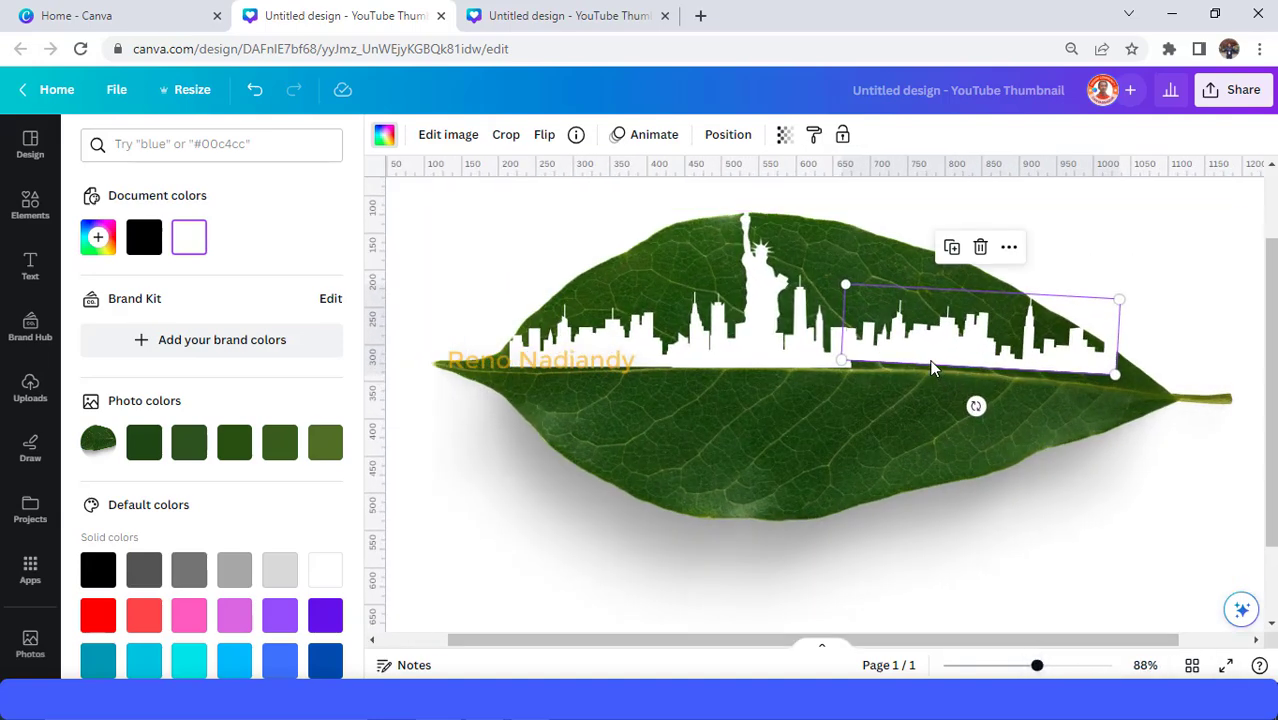
drag(926, 355, 926, 353)
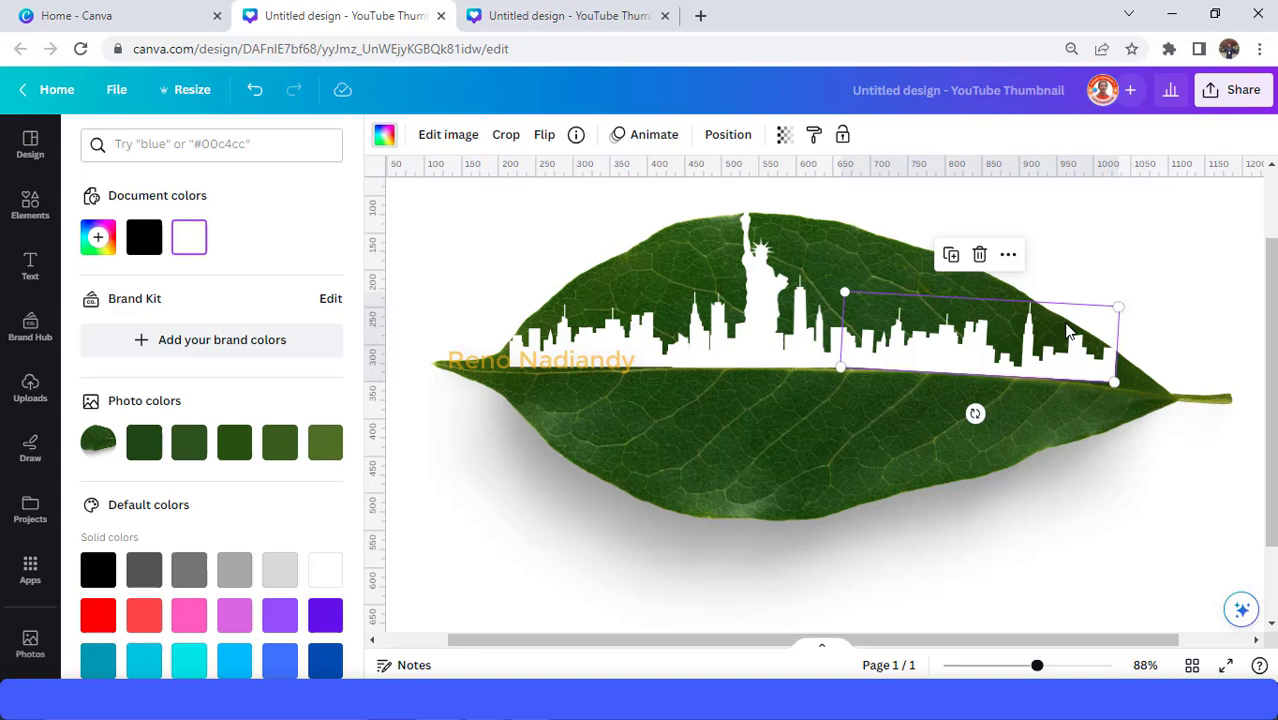
click(1193, 300)
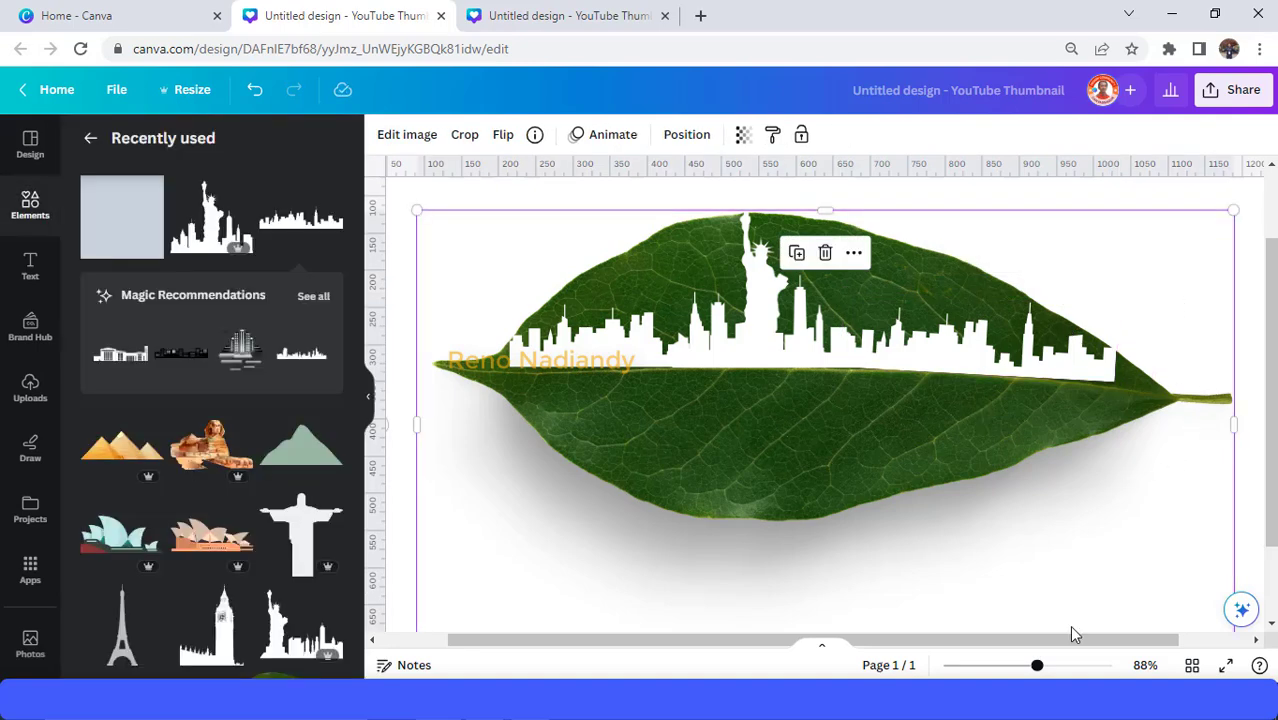
- Duplicate the page with the leaf and skyline as page 2
drag(1037, 665, 1011, 665)
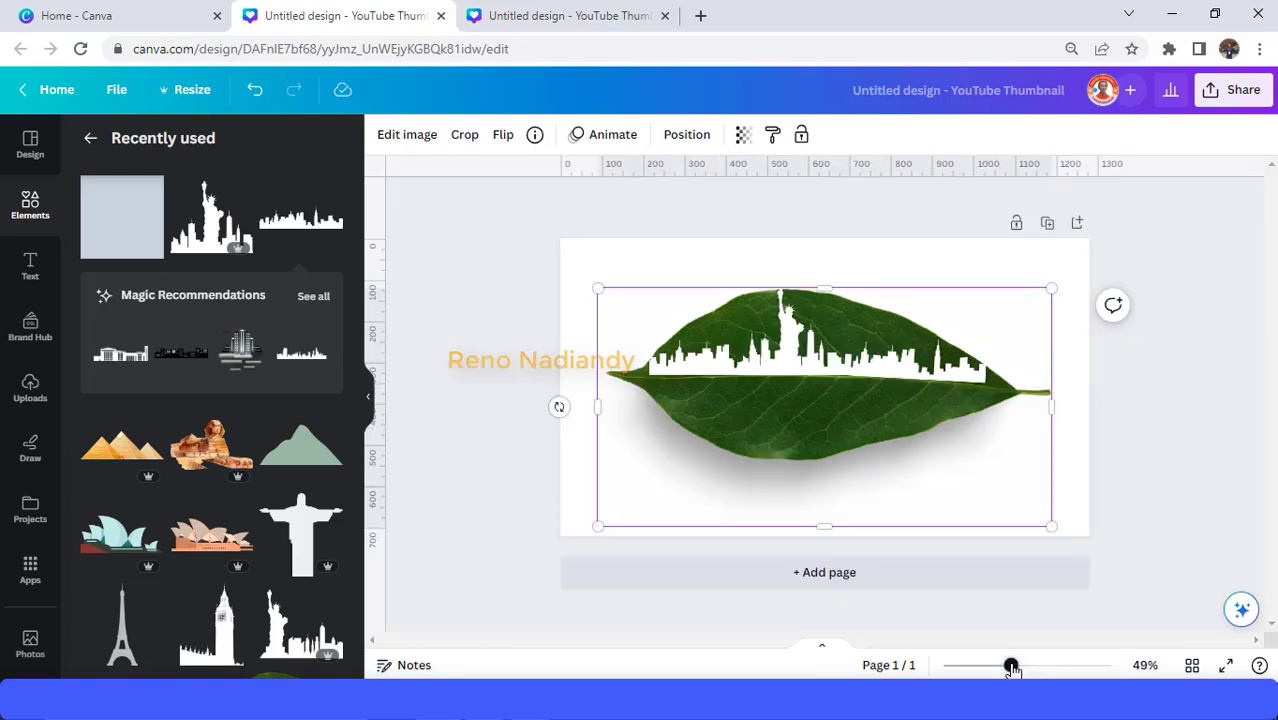
click(1047, 228)
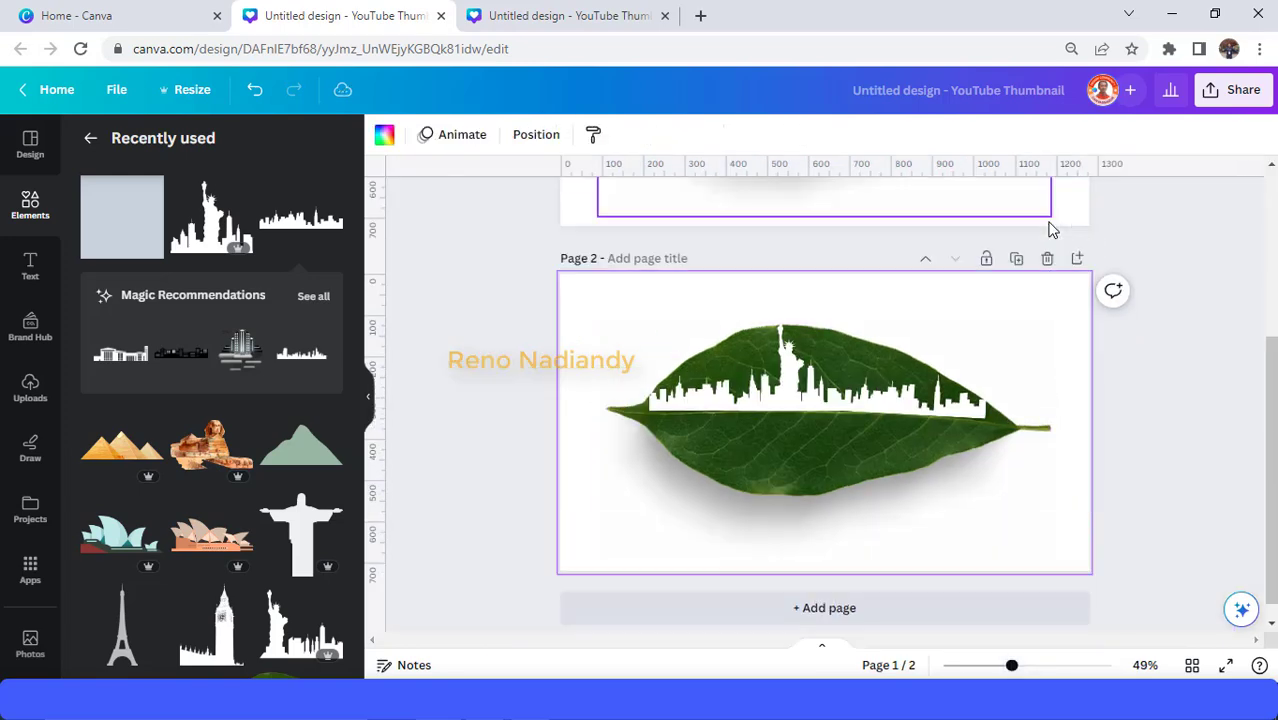
scroll(955, 450, up, 2)
scroll(960, 450, down, 1)
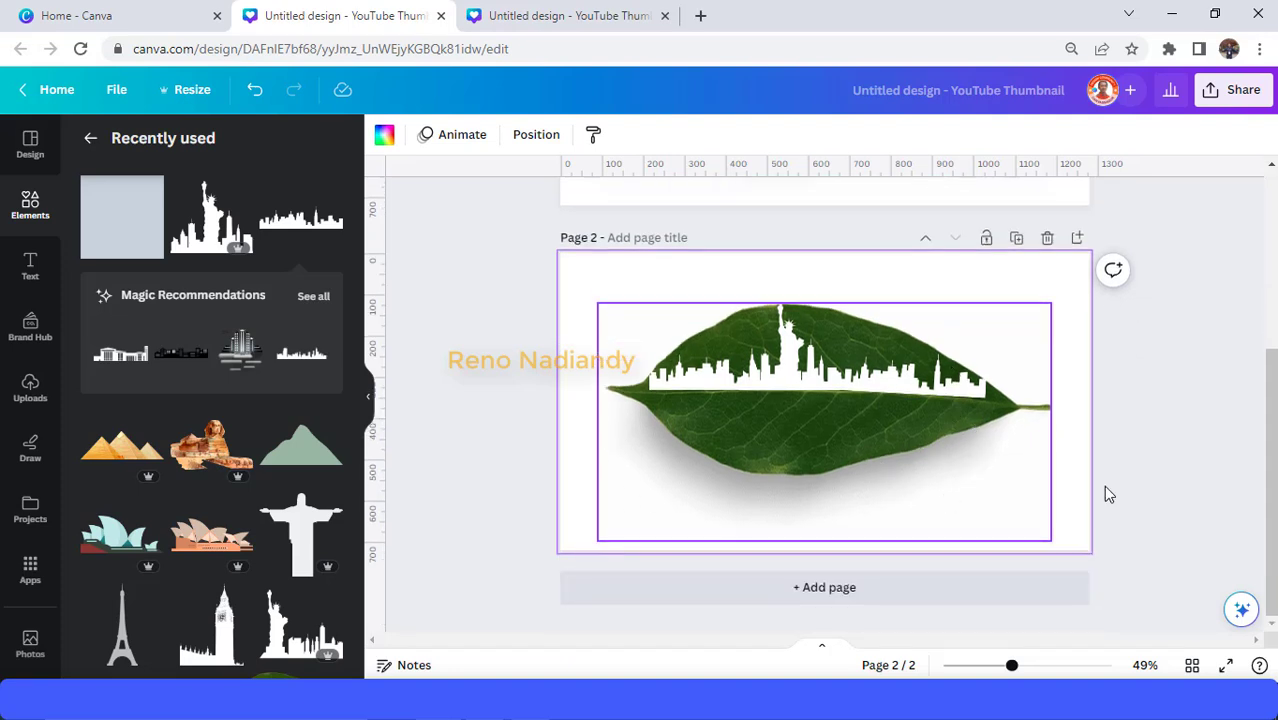
click(1155, 465)
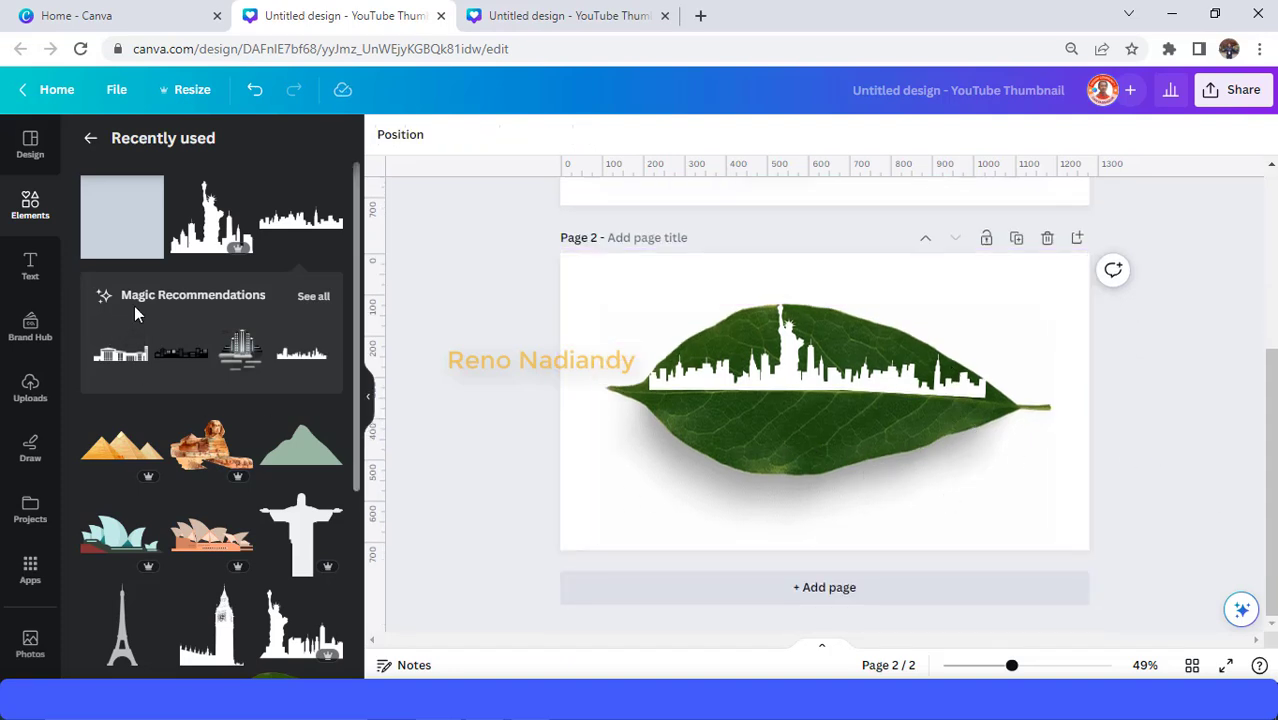
- Add a square shape to page 2 and fill it with solid yellow
click(28, 205)
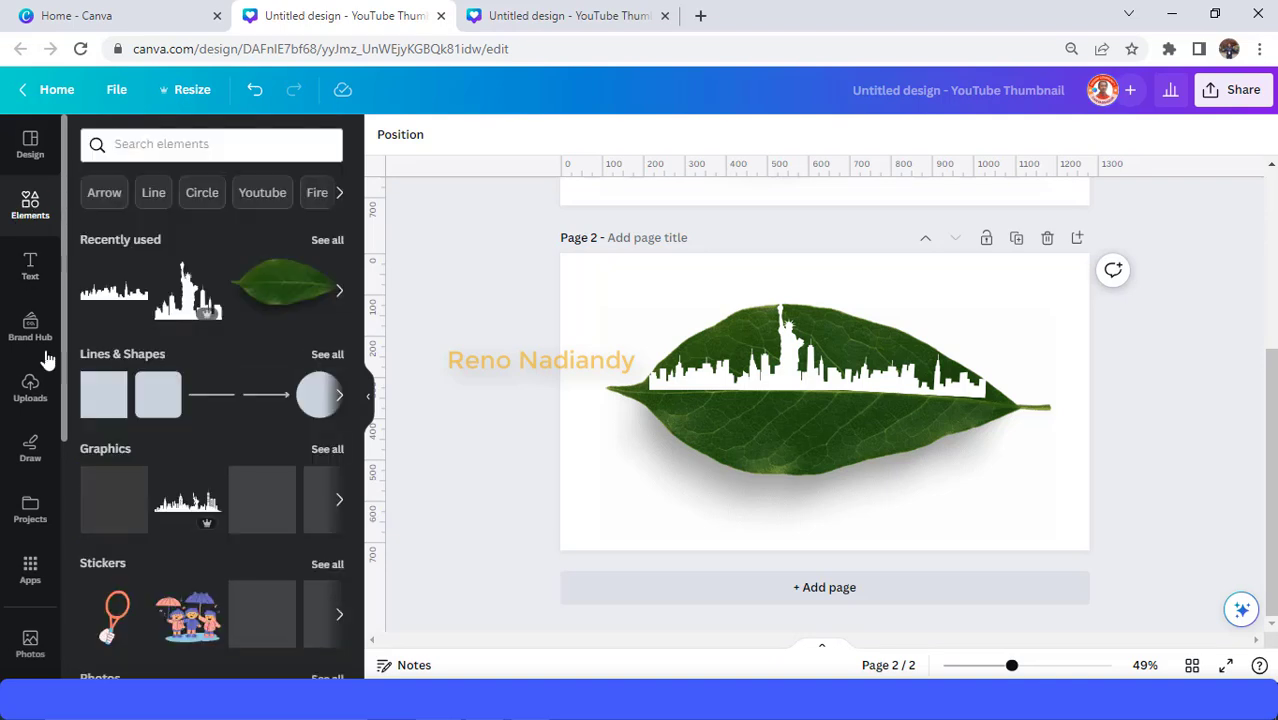
click(106, 405)
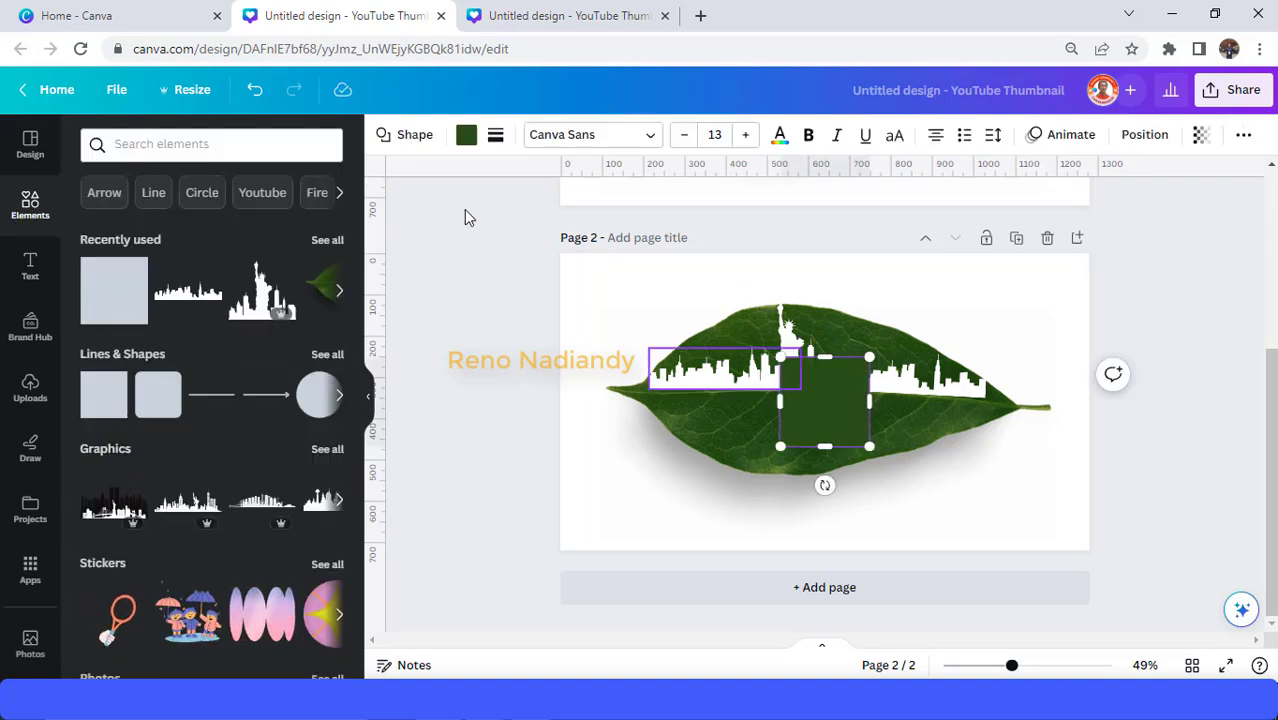
click(466, 134)
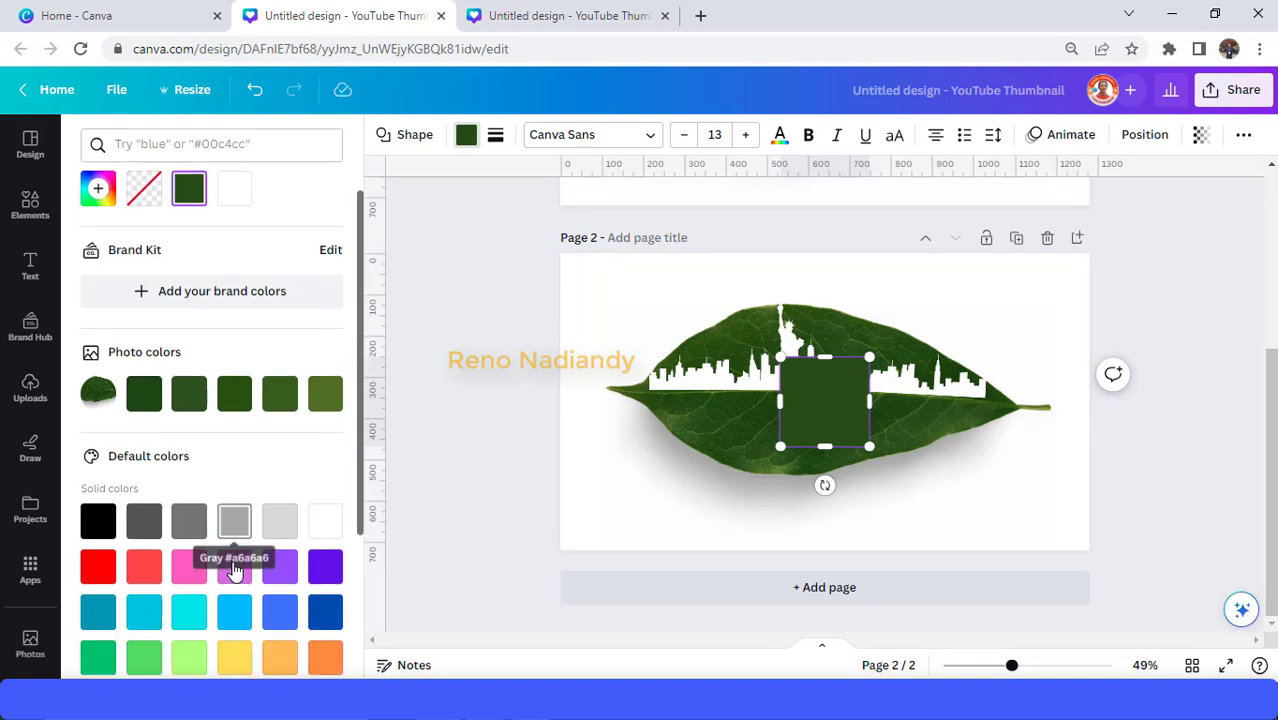
scroll(233, 569, down, 3)
click(234, 434)
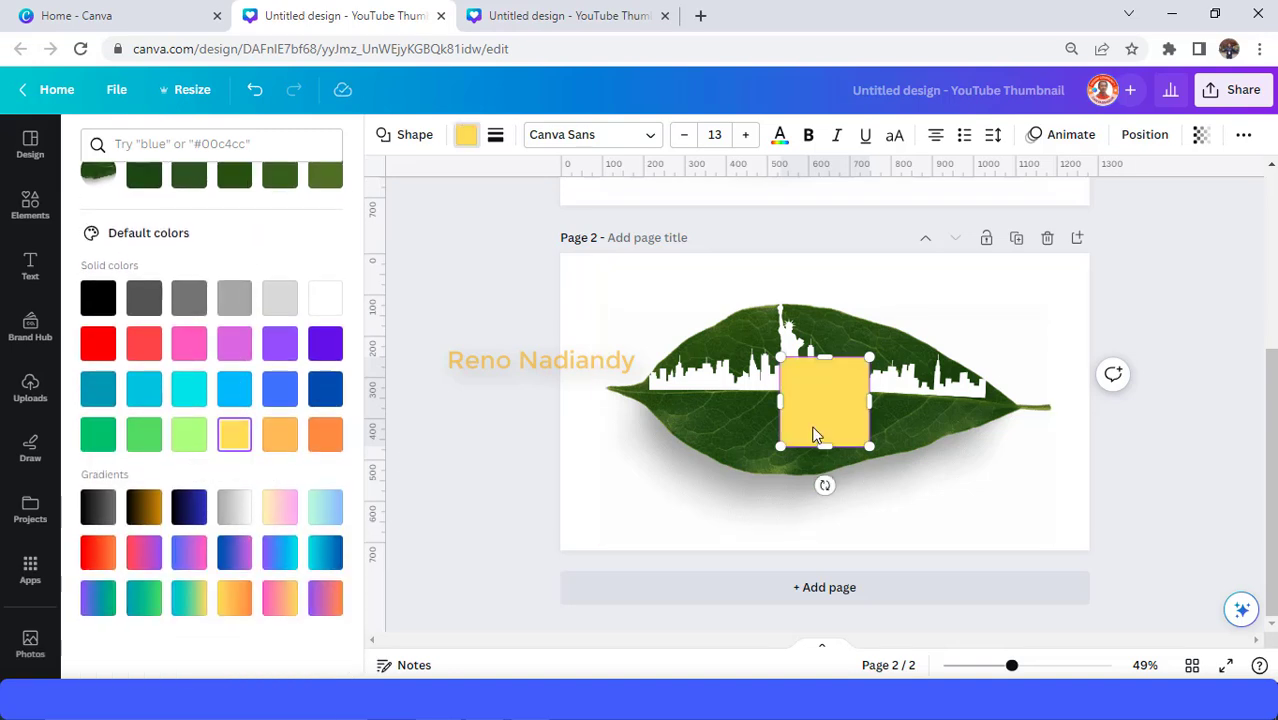
- Stretch the yellow square into a rectangle covering the skyline and the leaf's upper half, and send it to the back
drag(815, 432, 1006, 353)
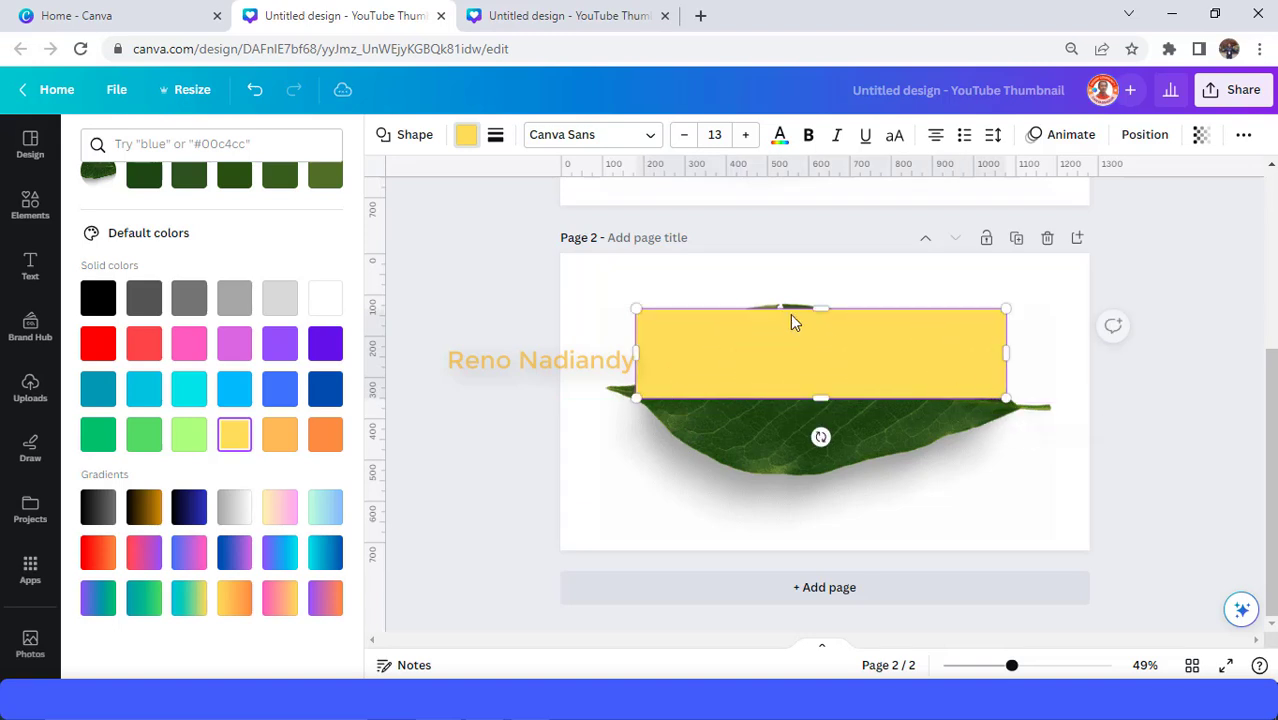
drag(826, 299, 824, 295)
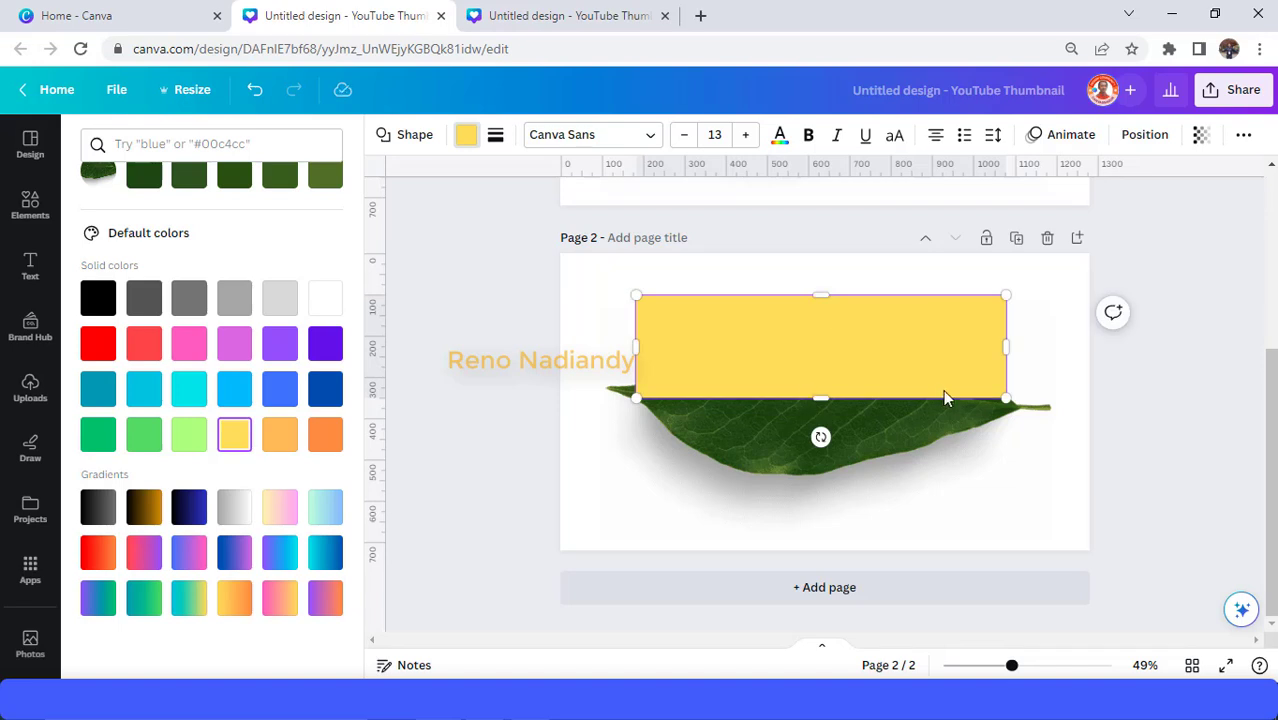
right_click(930, 372)
mouse_move(998, 430)
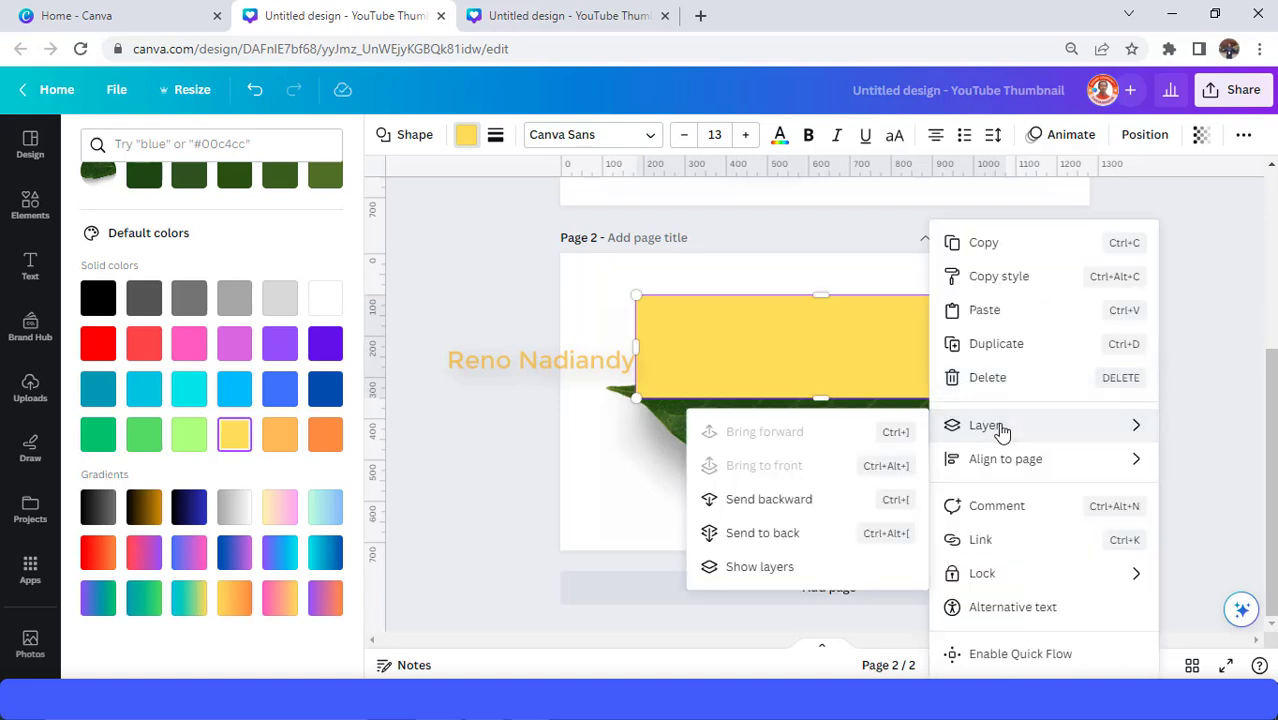
click(795, 533)
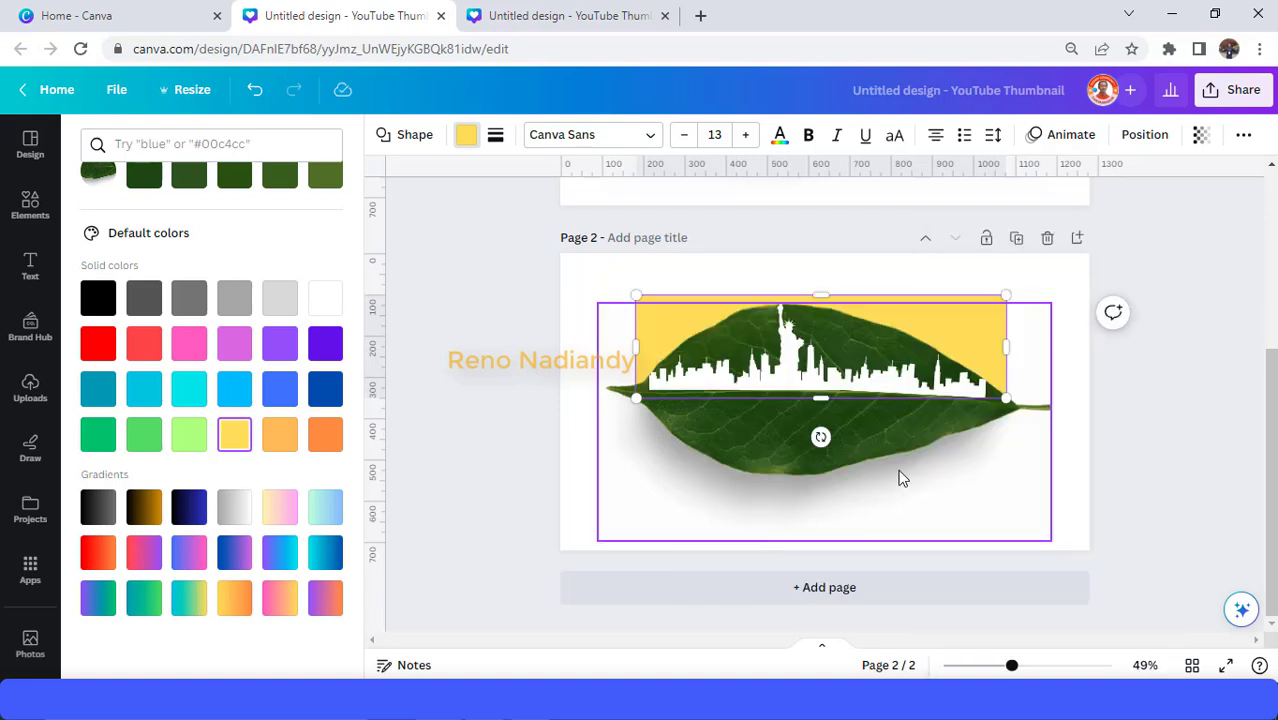
- Delete the leaf image from page 2, keeping the yellow rectangle and the white skyline
click(861, 455)
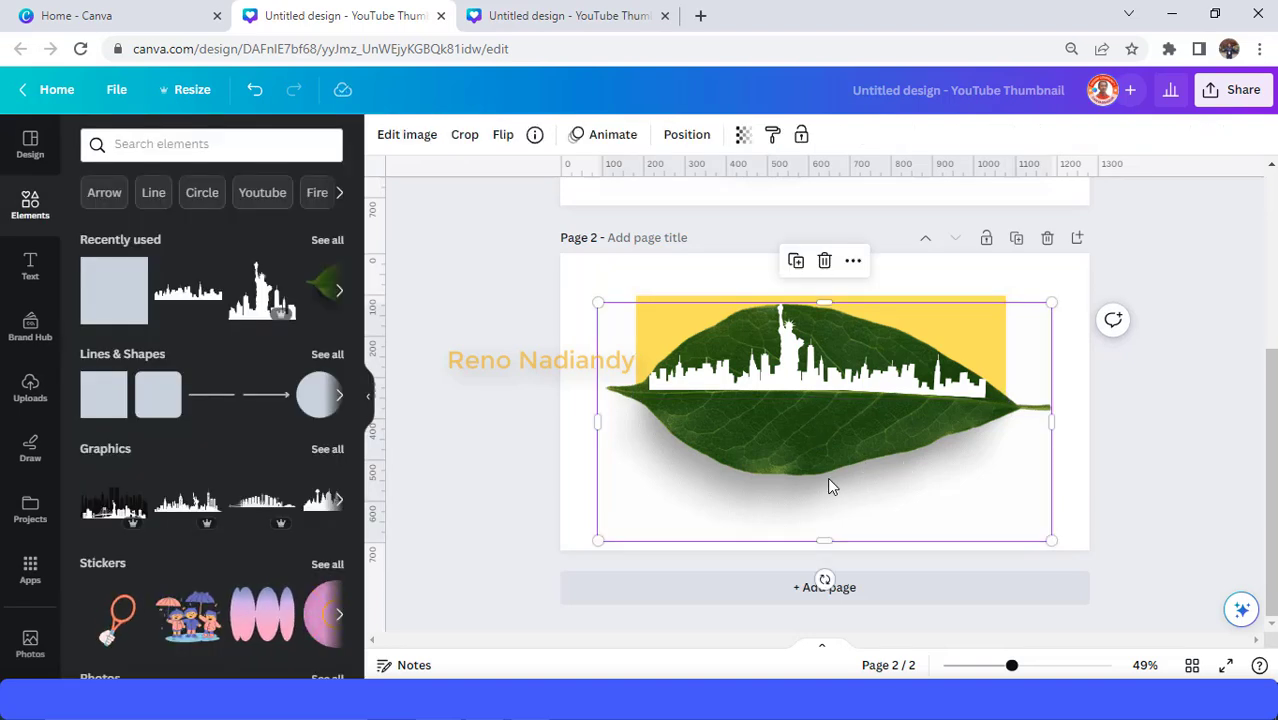
drag(827, 477, 812, 503)
key(Delete)
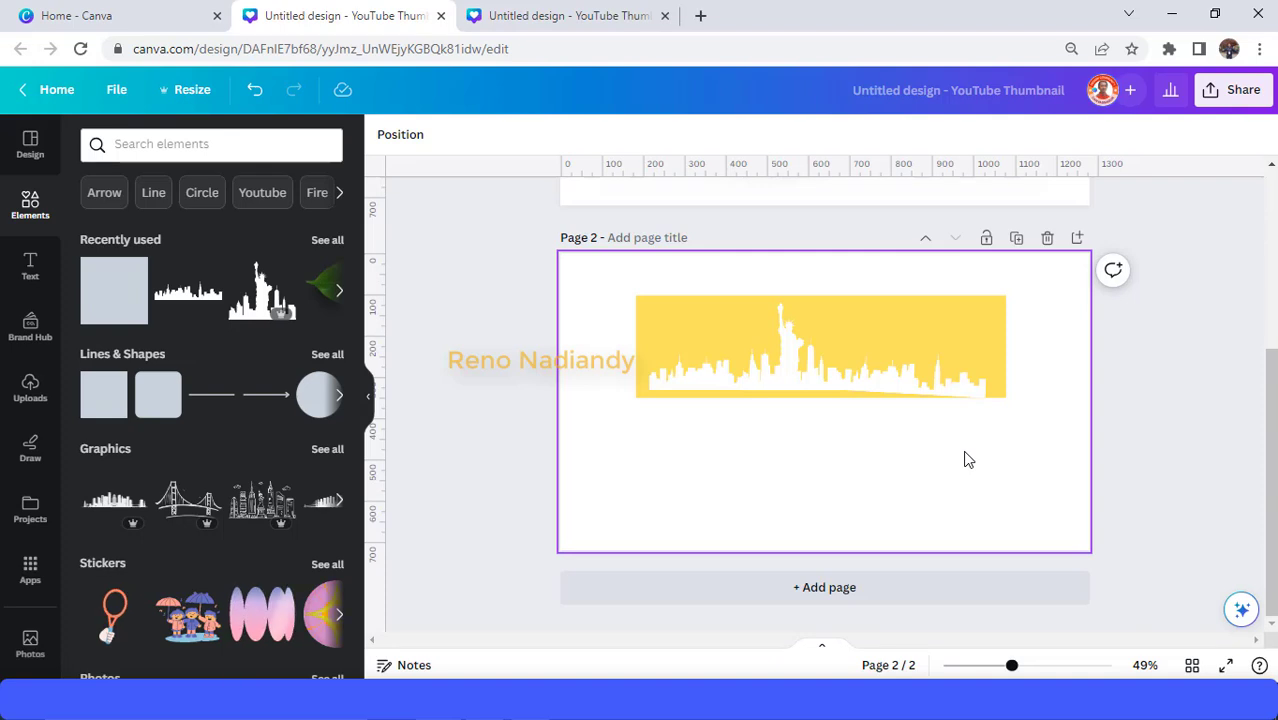
- Extend the yellow rectangle's lower edge slightly so it reaches below the whole white skyline
click(990, 327)
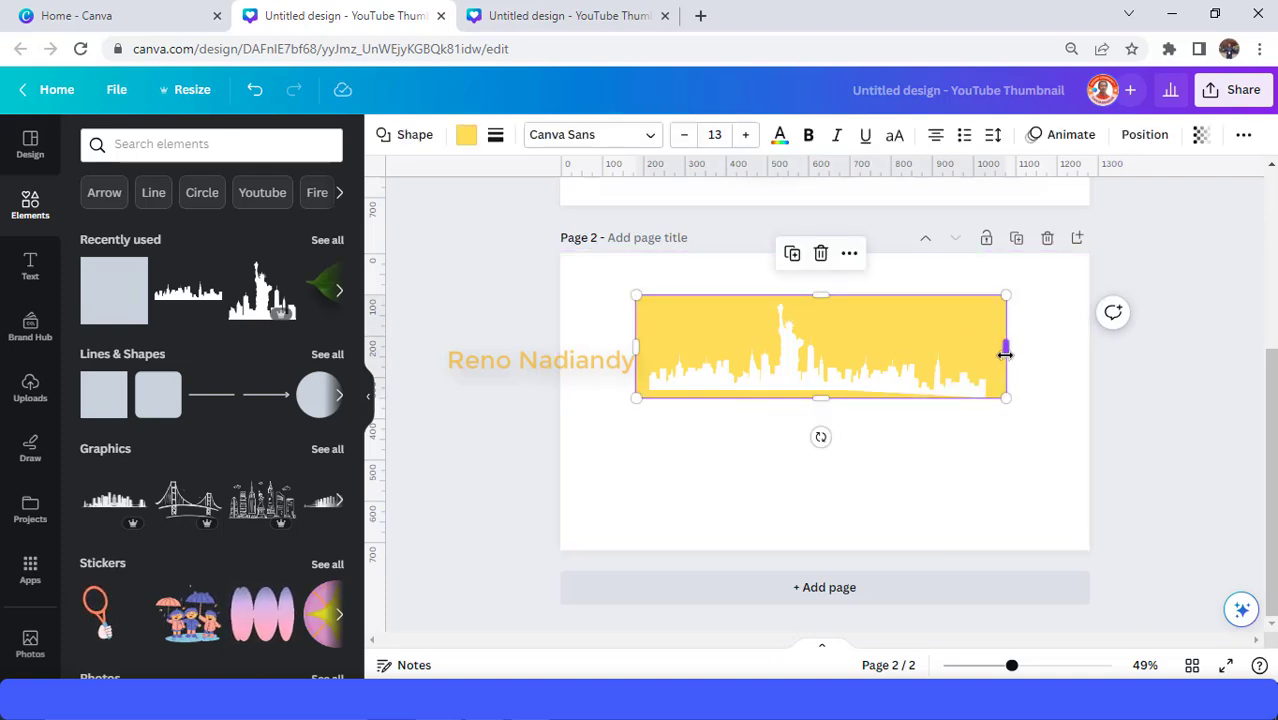
drag(827, 400, 824, 407)
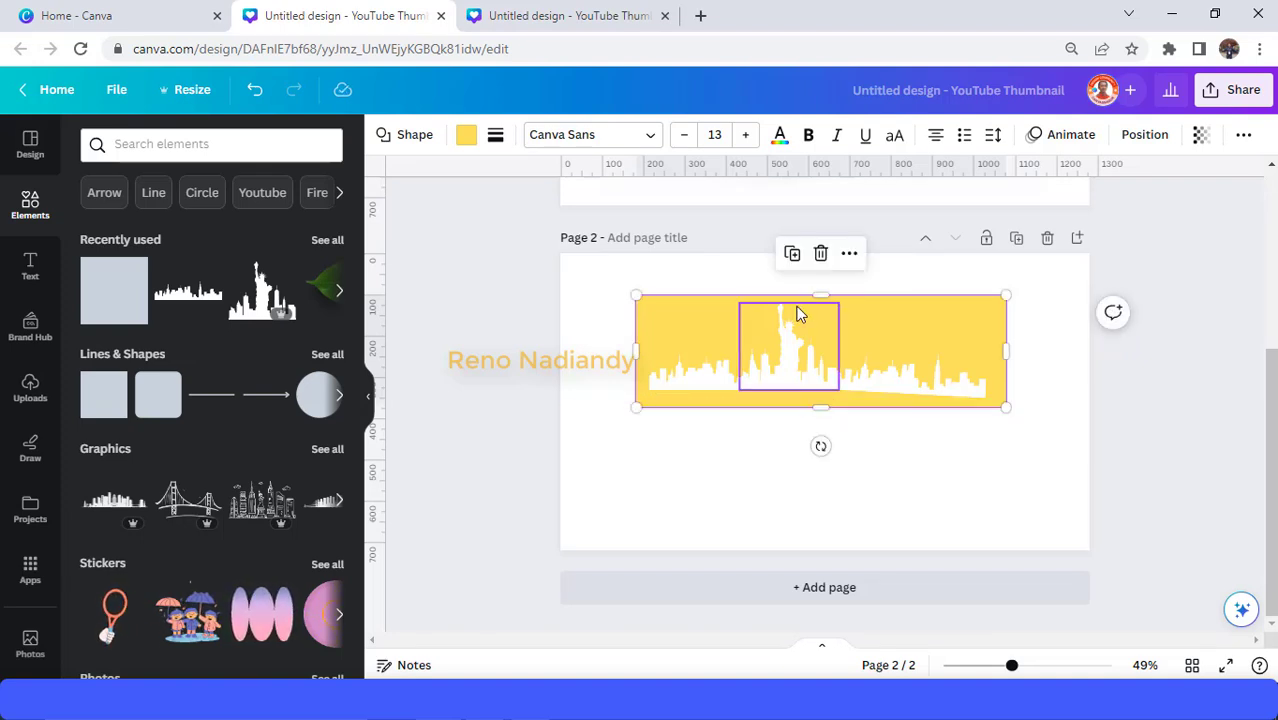
click(1049, 387)
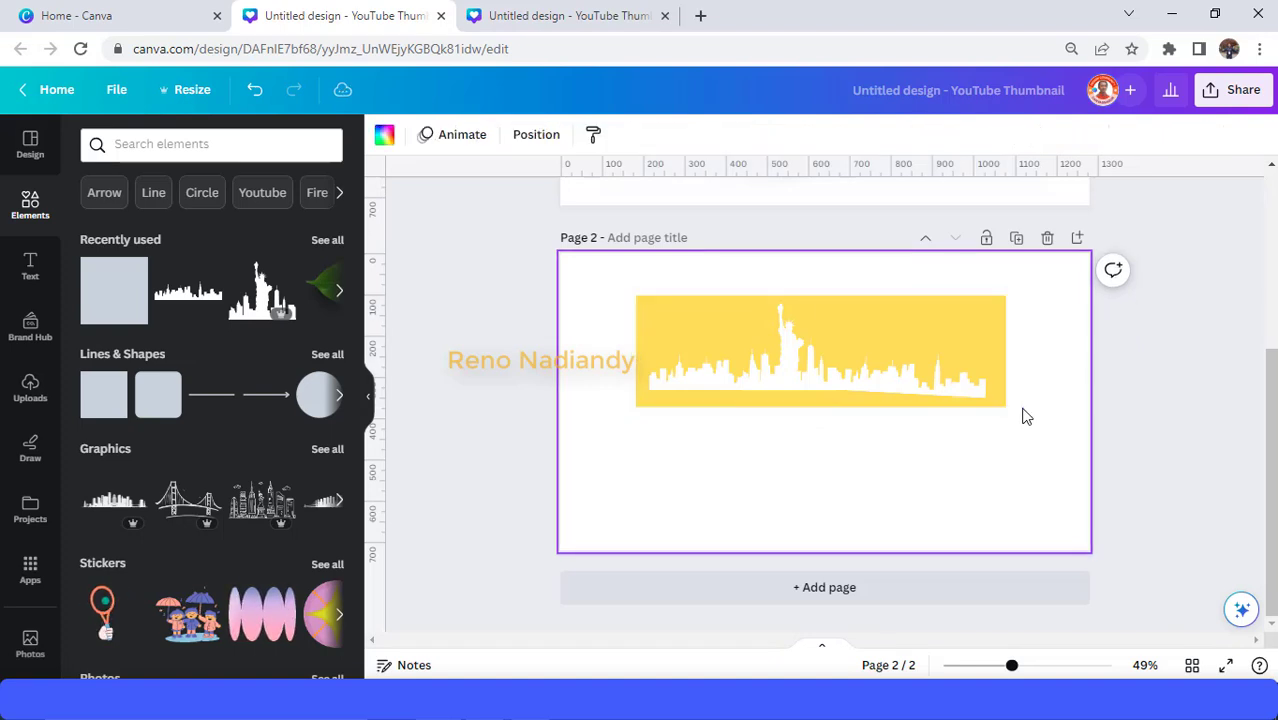
- Download only page 2 as a PNG at 1,280 × 720 px
click(1240, 95)
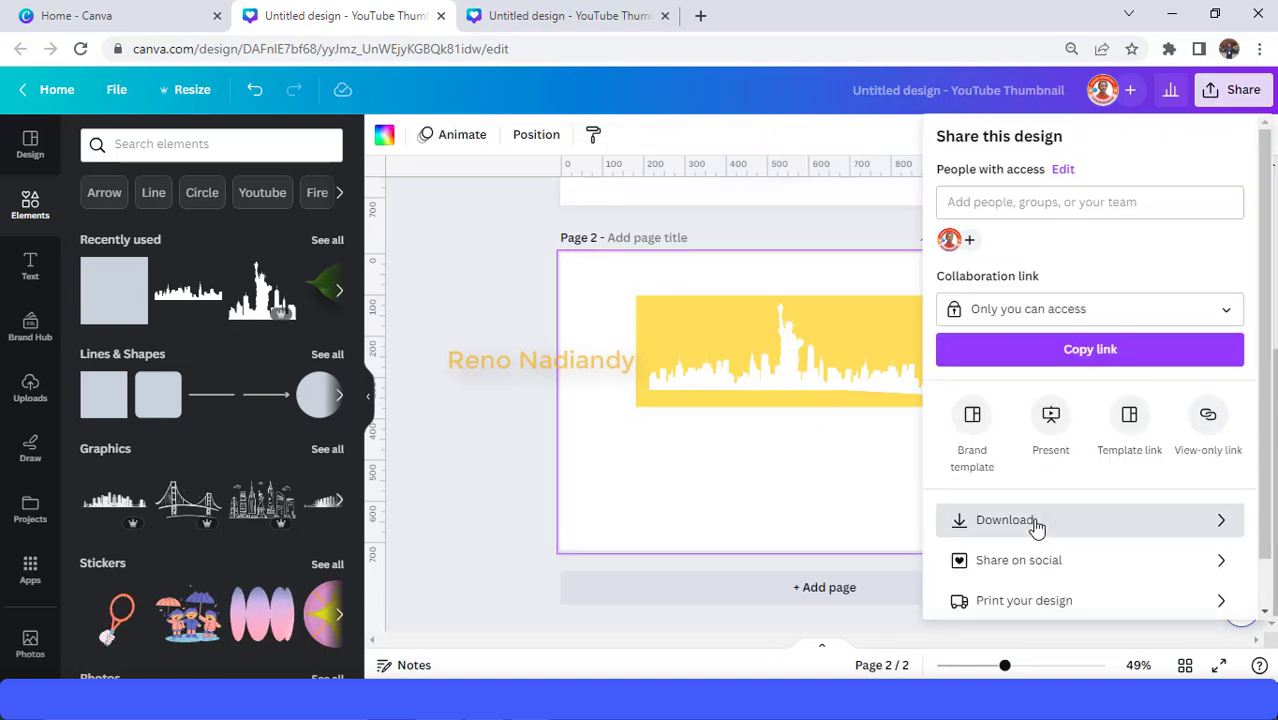
click(1005, 520)
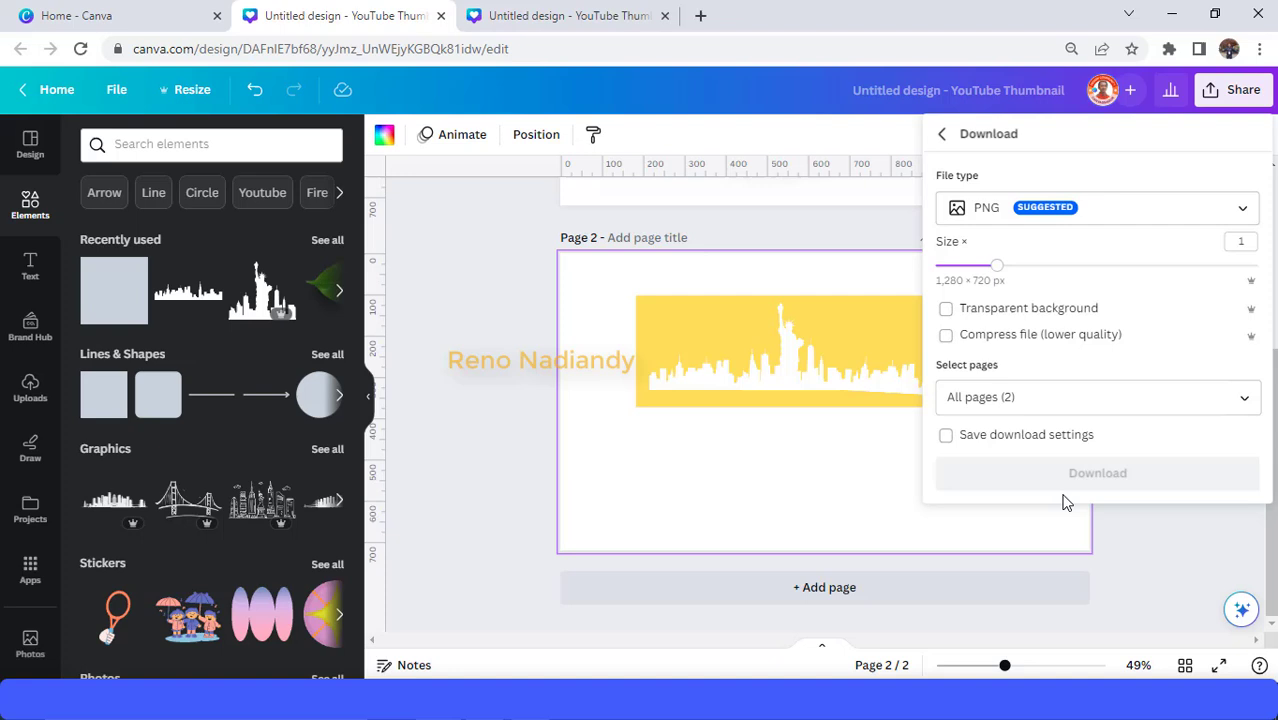
click(1242, 397)
click(1050, 508)
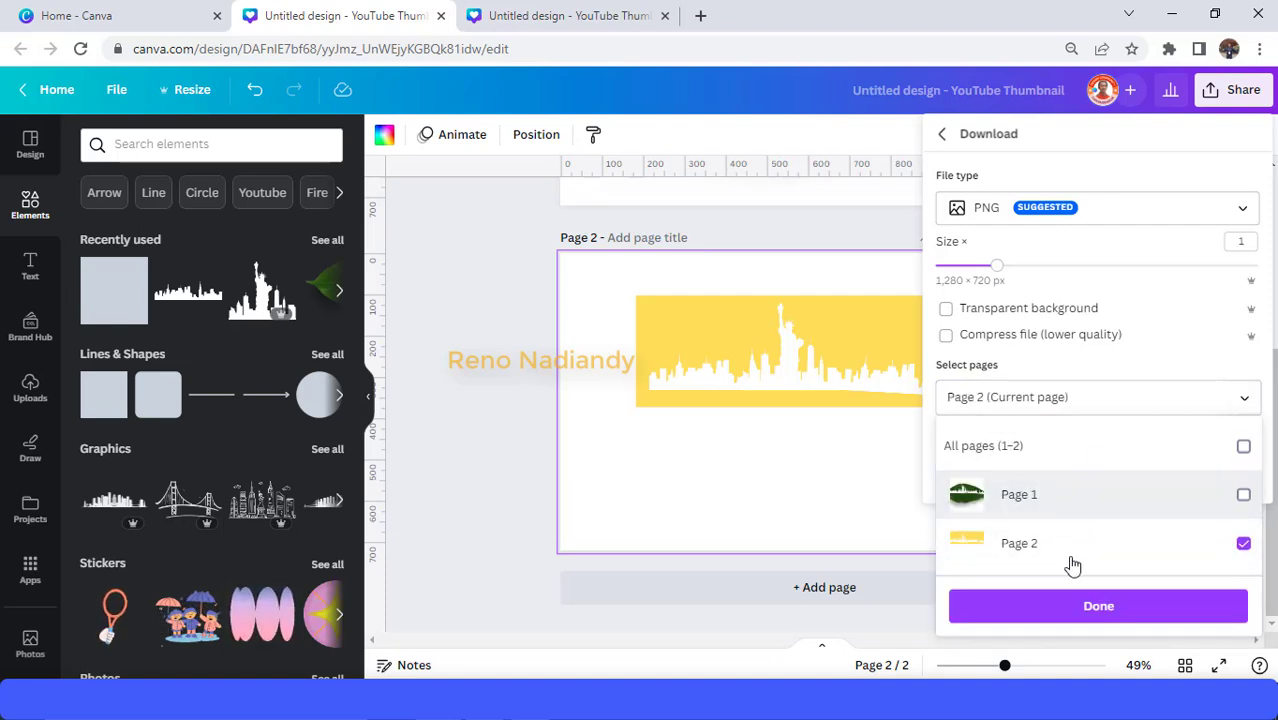
click(1098, 610)
click(1113, 473)
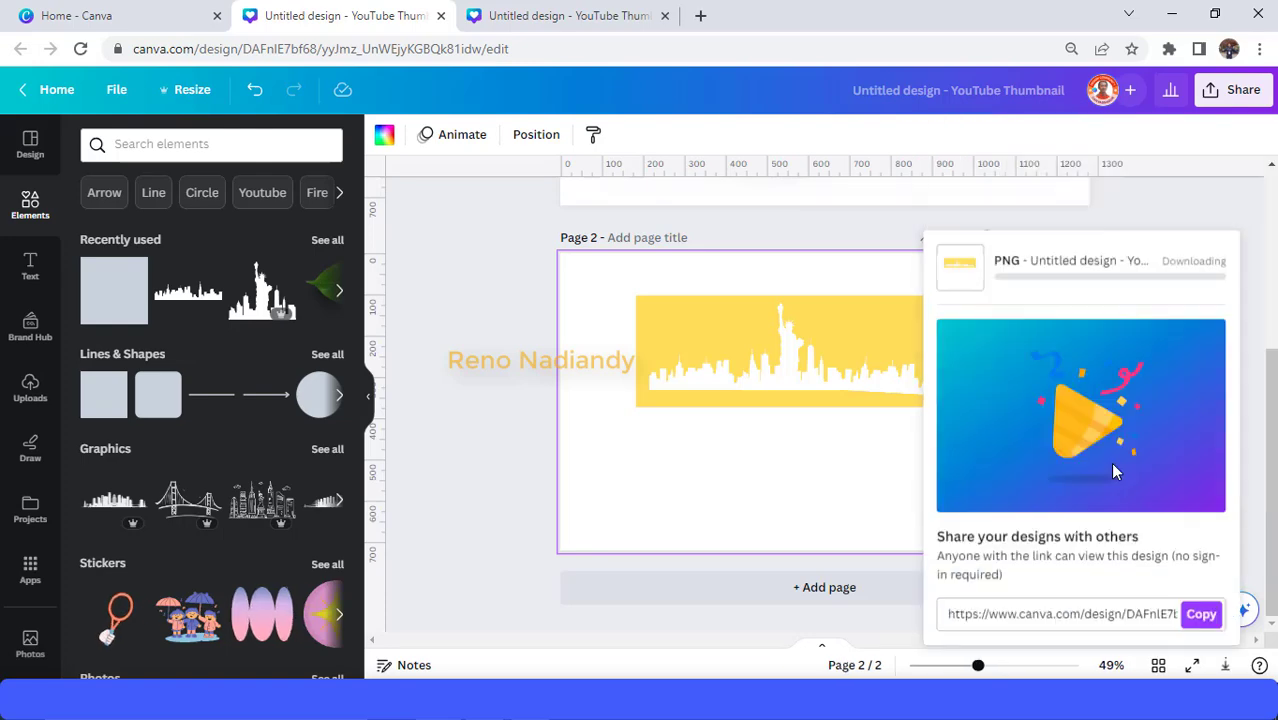
- Add a blank page 3 and set its background to solid black
click(772, 593)
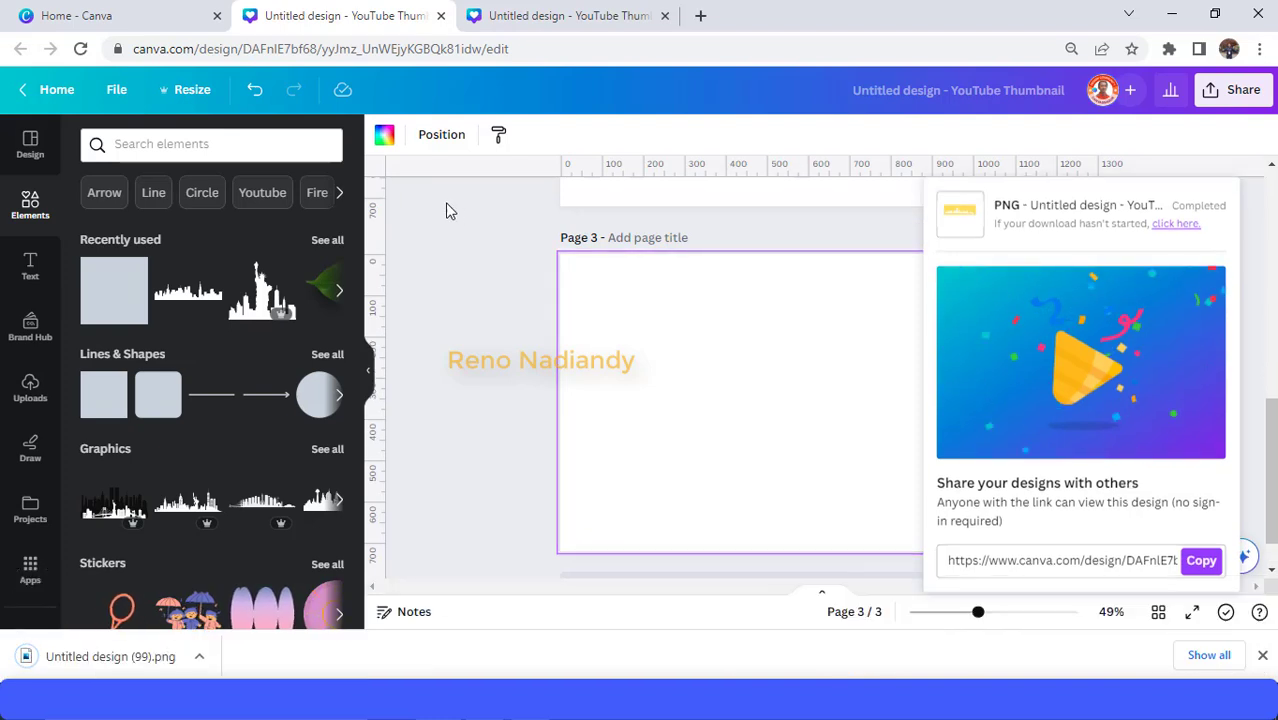
click(384, 134)
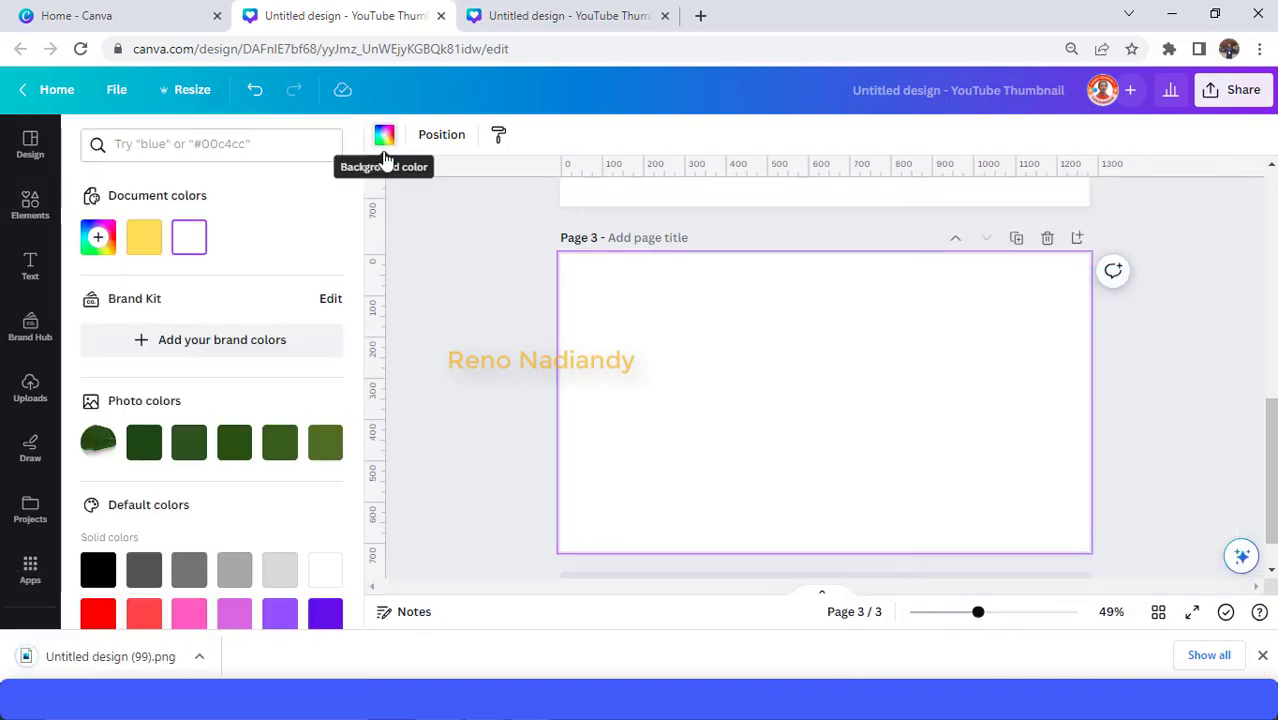
click(98, 572)
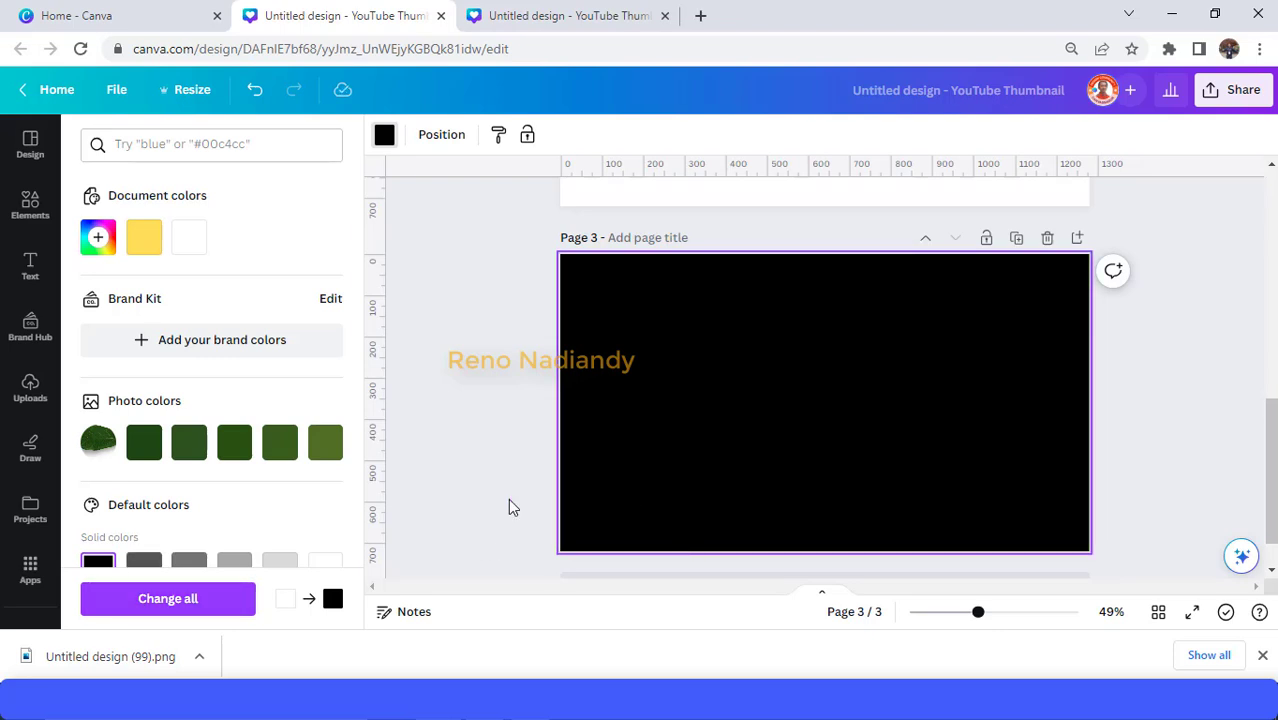
- Place the downloaded Untitled design (99).png on page 3 and remove its white background with Background Remover
drag(105, 662, 824, 454)
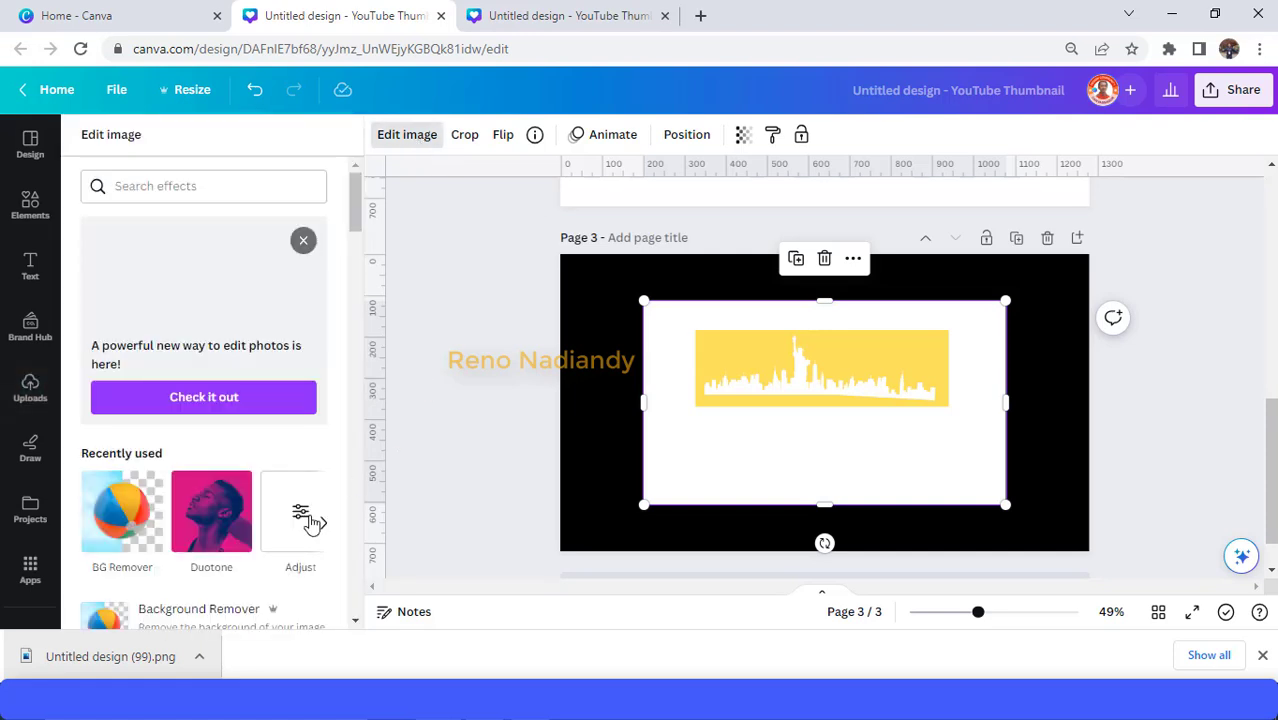
click(117, 530)
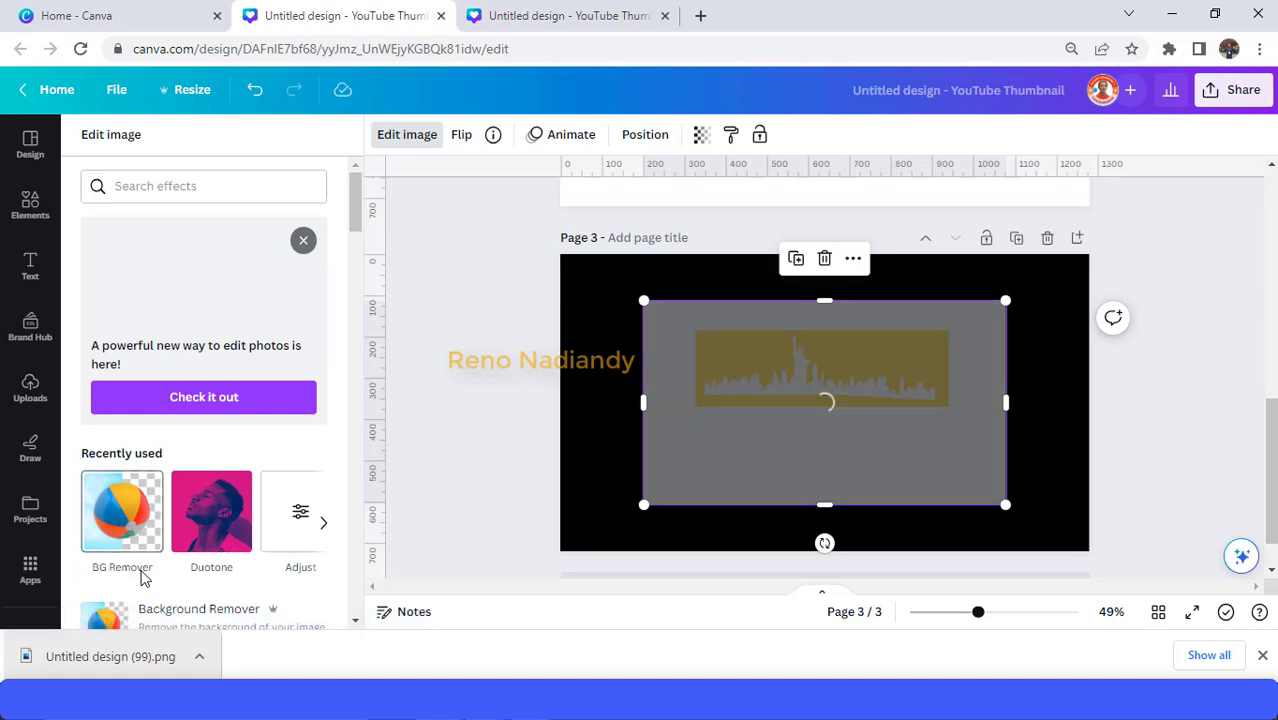
click(152, 609)
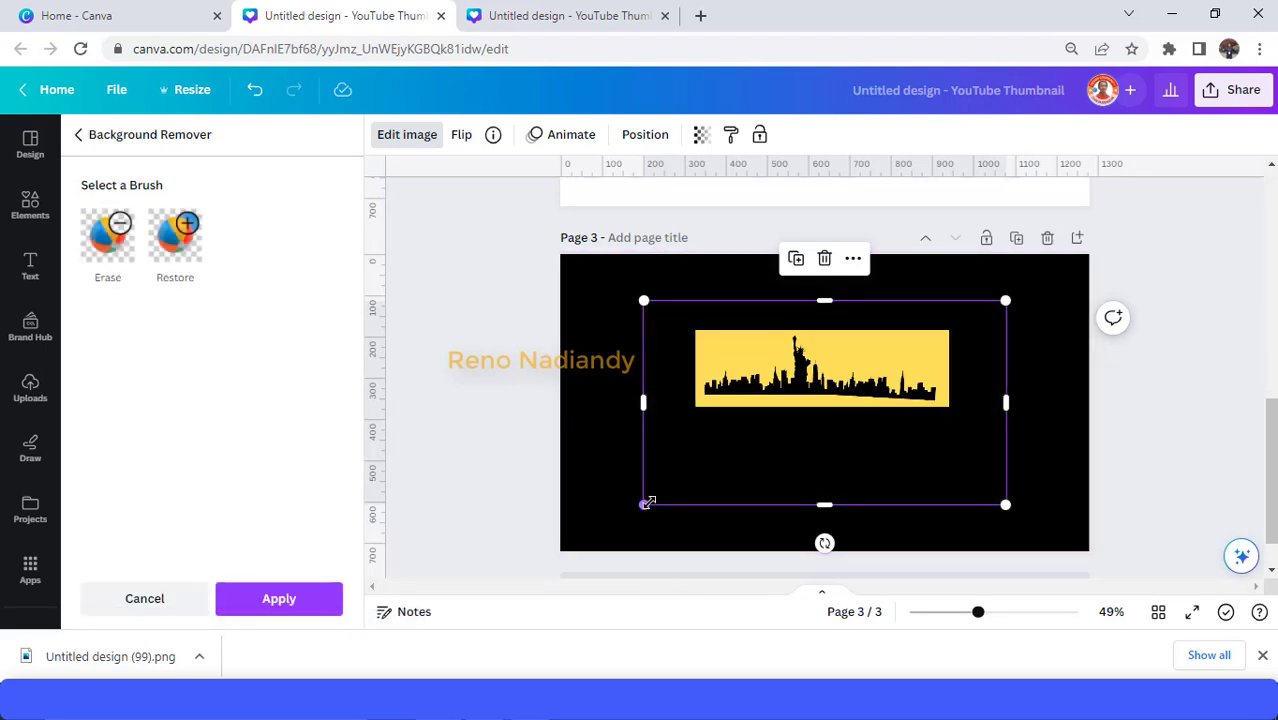
click(285, 604)
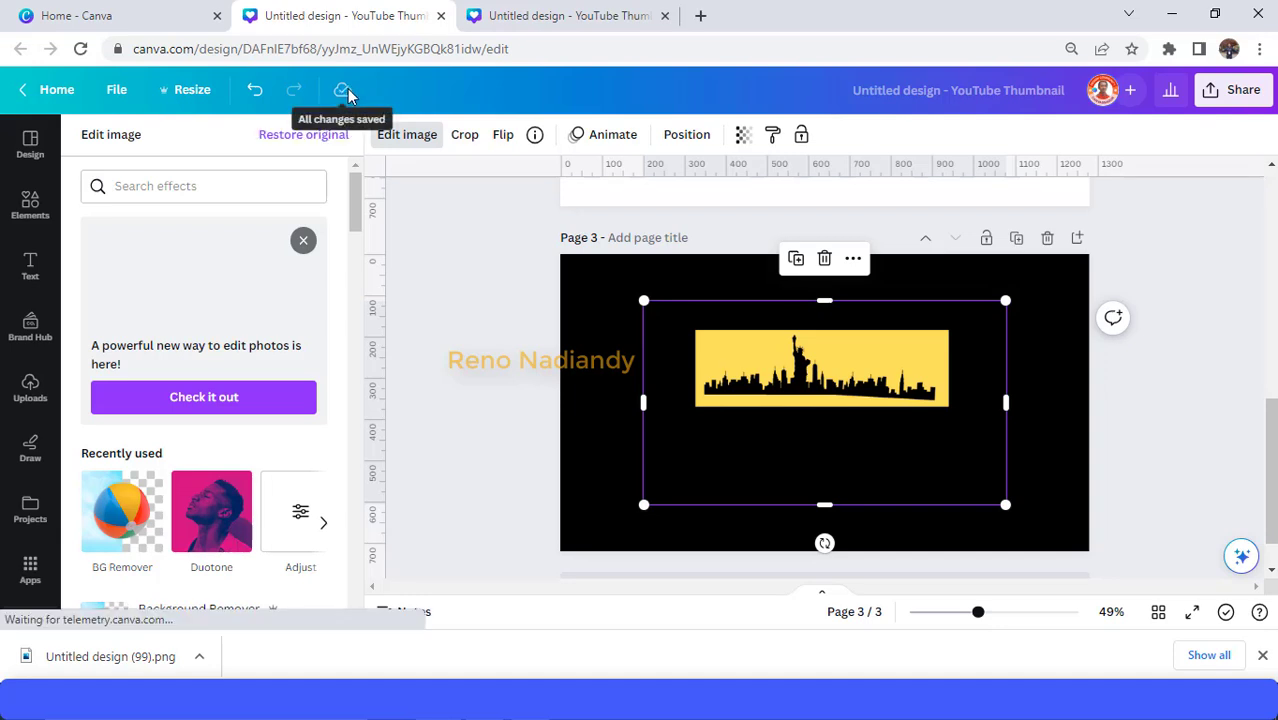
- Enlarge the cutout image to fill page 3, and crop off its empty lower part beneath the yellow rectangle
drag(643, 505, 561, 552)
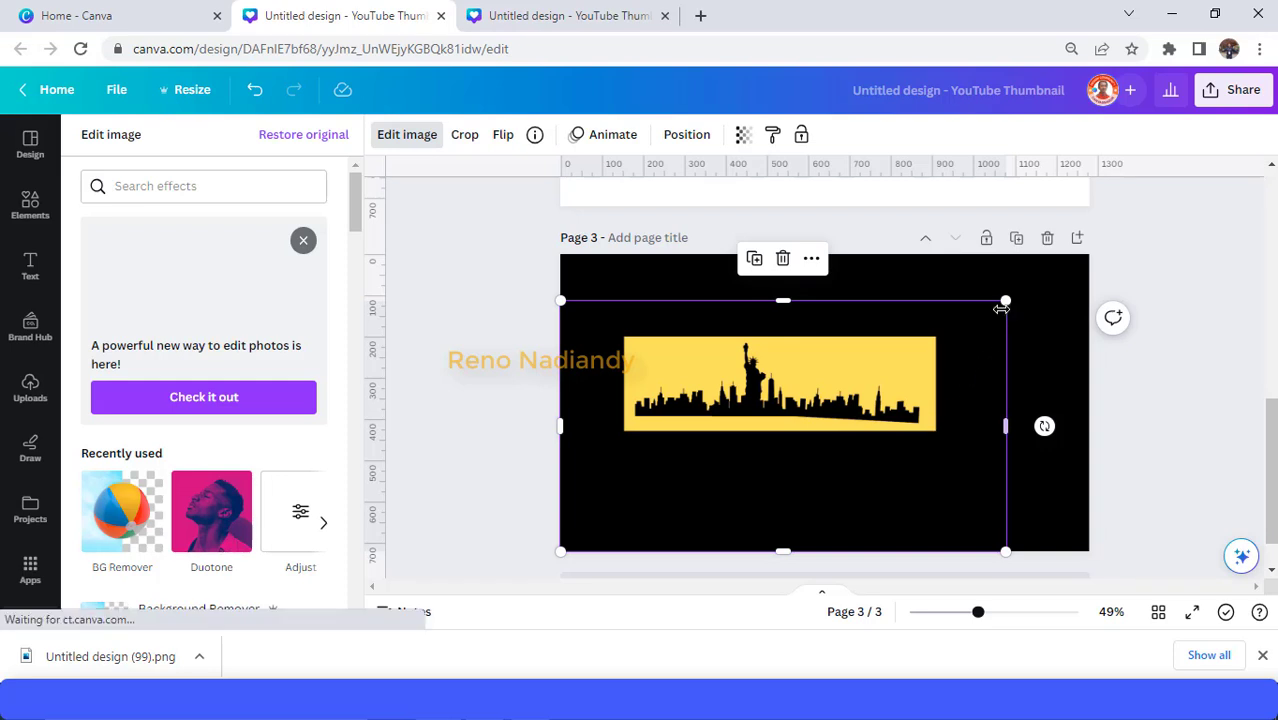
drag(1006, 301, 1089, 254)
drag(829, 549, 848, 440)
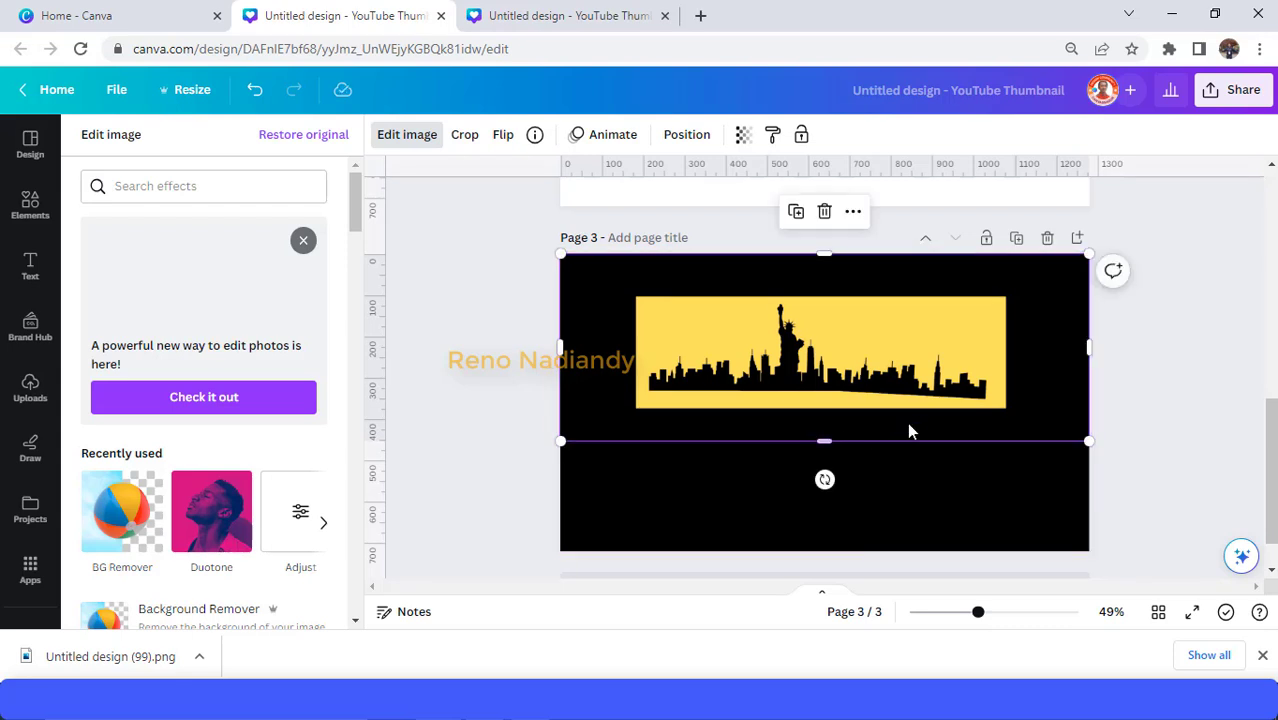
- Copy the leaf image from page 1 and paste it onto page 3
scroll(908, 392, up, 10)
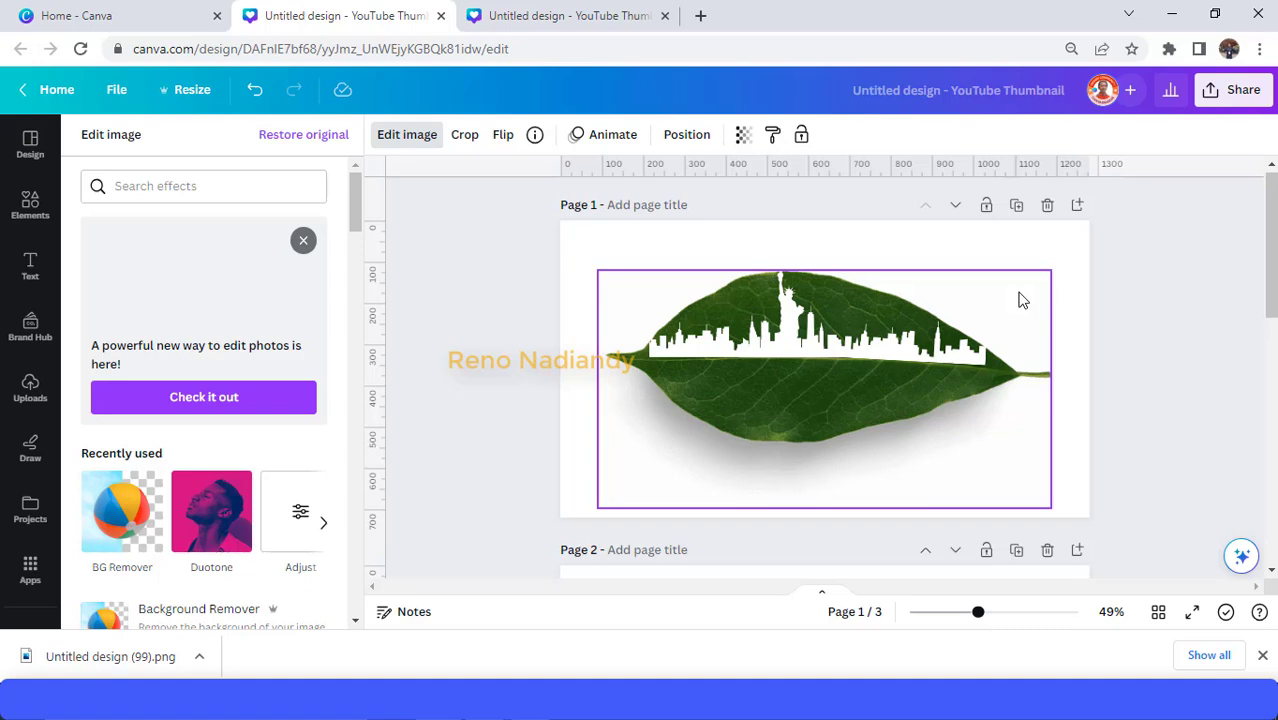
right_click(1021, 300)
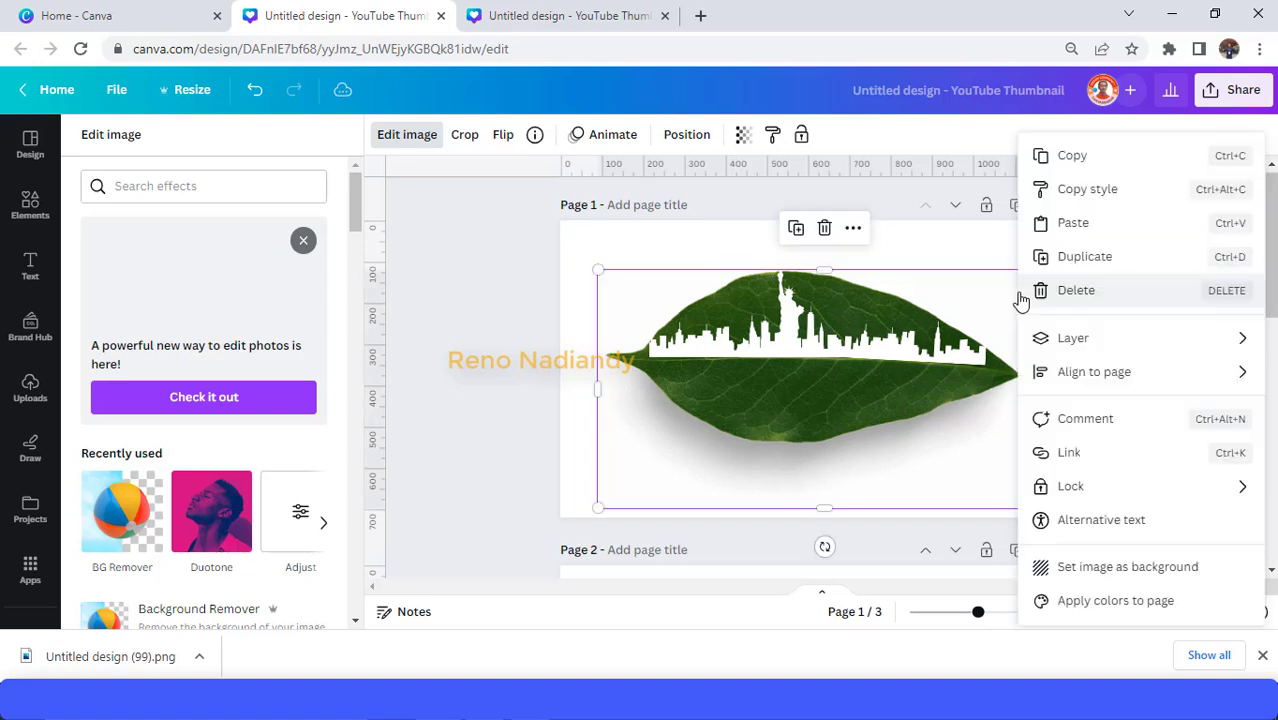
click(1071, 156)
scroll(981, 371, down, 7)
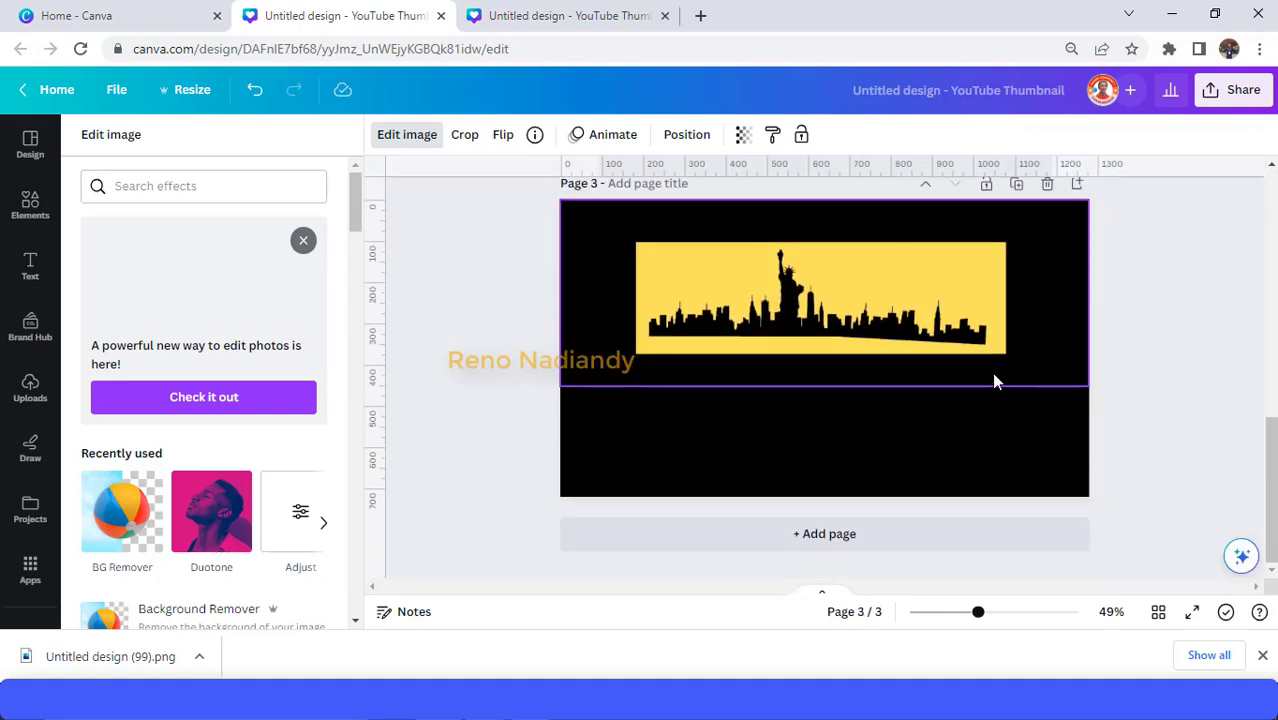
right_click(991, 372)
click(1053, 260)
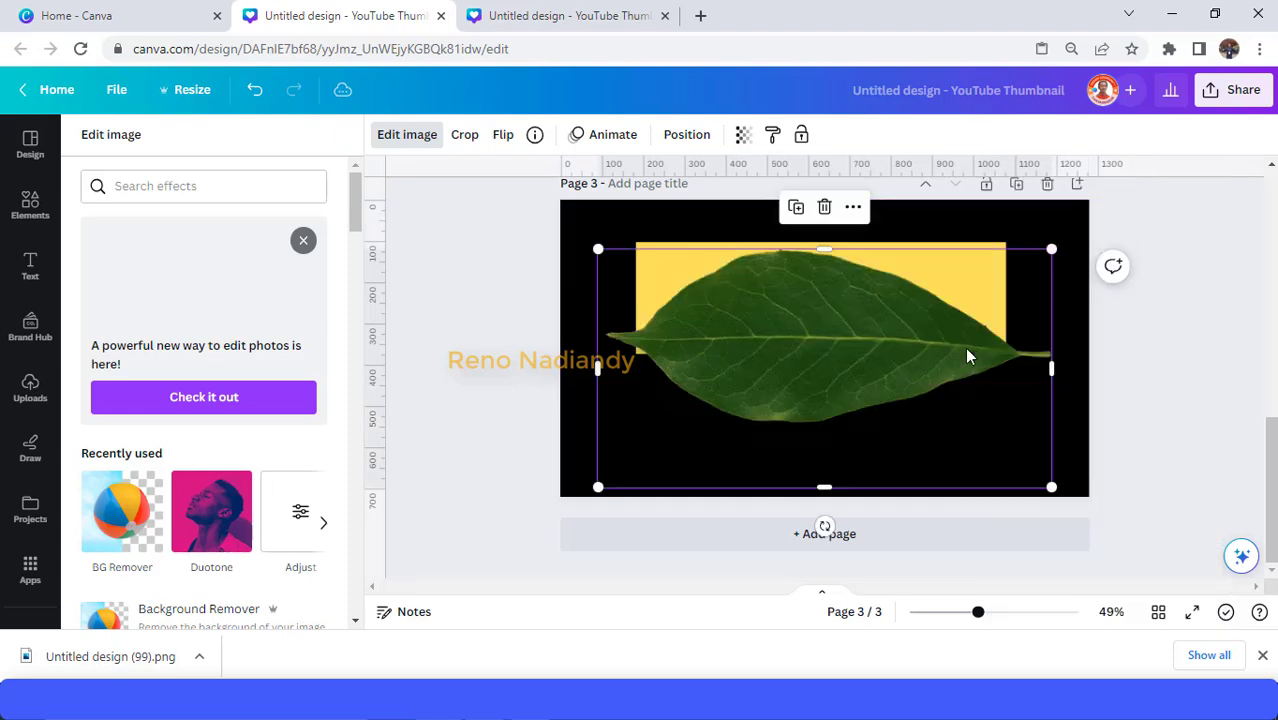
- Send the pasted leaf on page 3 behind the yellow skyline stencil
right_click(967, 356)
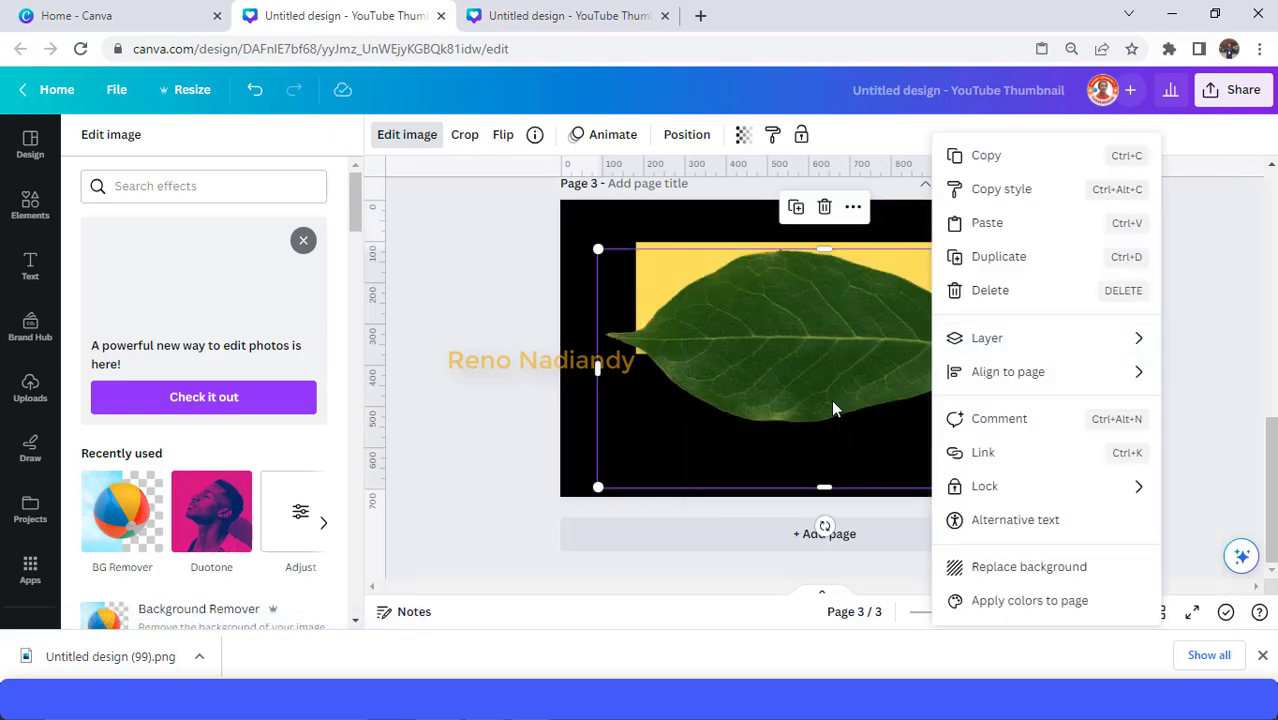
mouse_move(1004, 342)
click(807, 451)
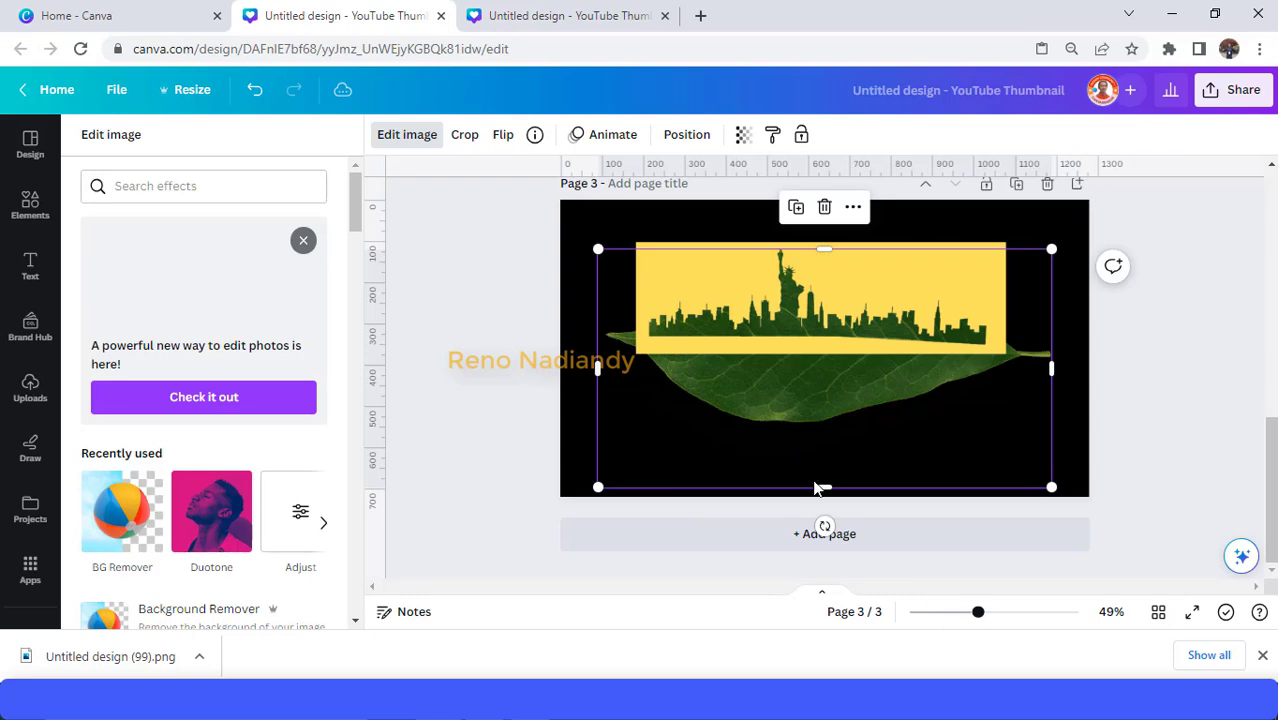
- Crop the leaf's lower, right and left edges so it shows only through the skyline opening of the yellow stencil
drag(824, 487, 831, 356)
drag(1051, 298, 999, 298)
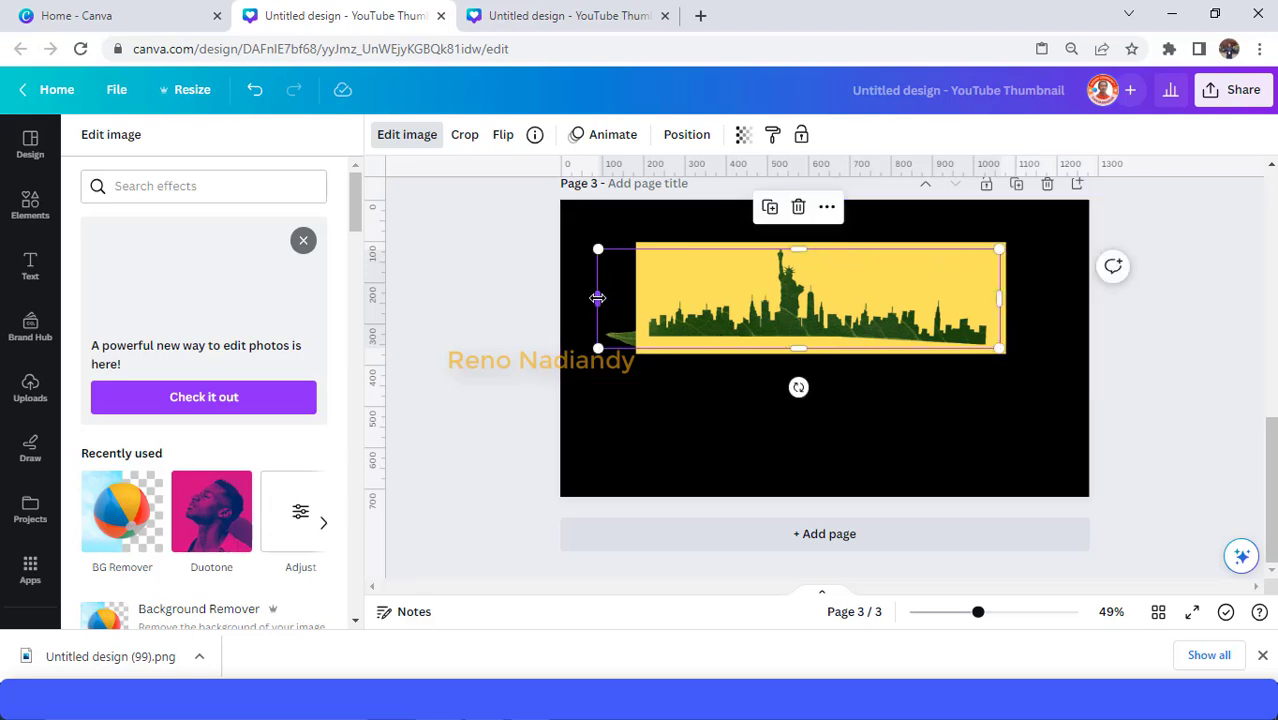
drag(598, 298, 637, 300)
click(599, 297)
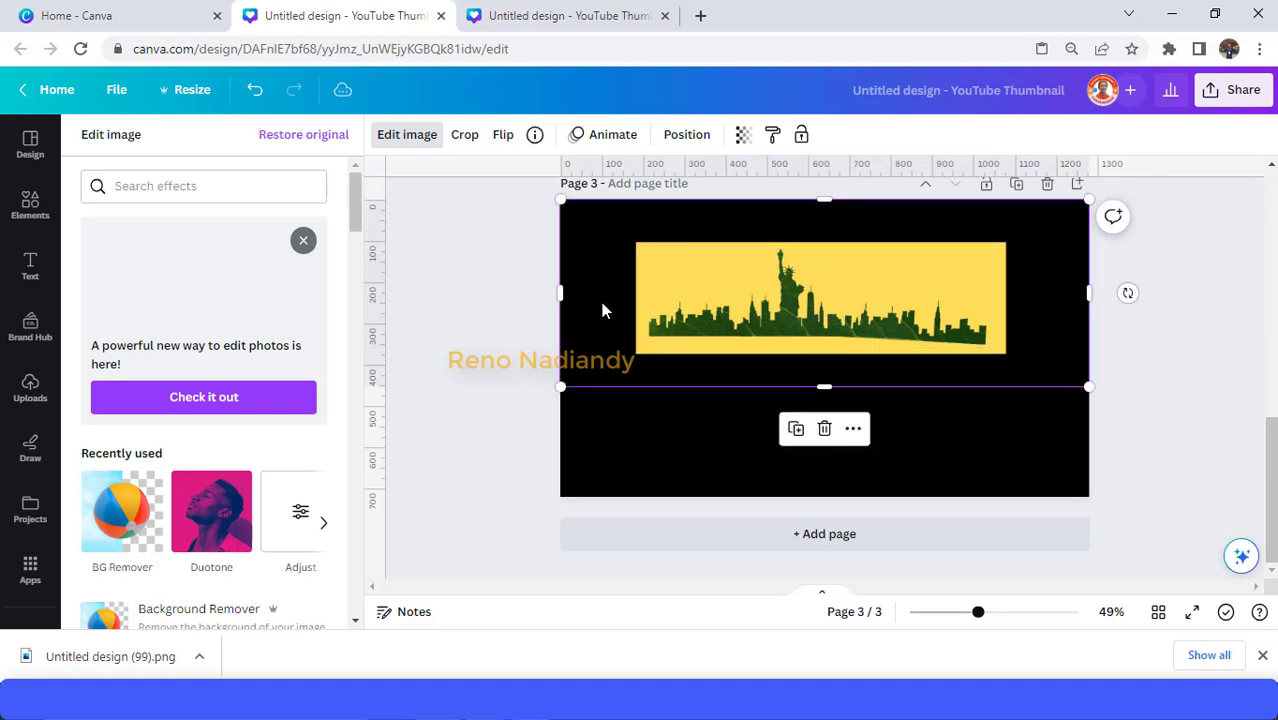
- Set page 3's background to the stencil's yellow, #ffde59
click(620, 463)
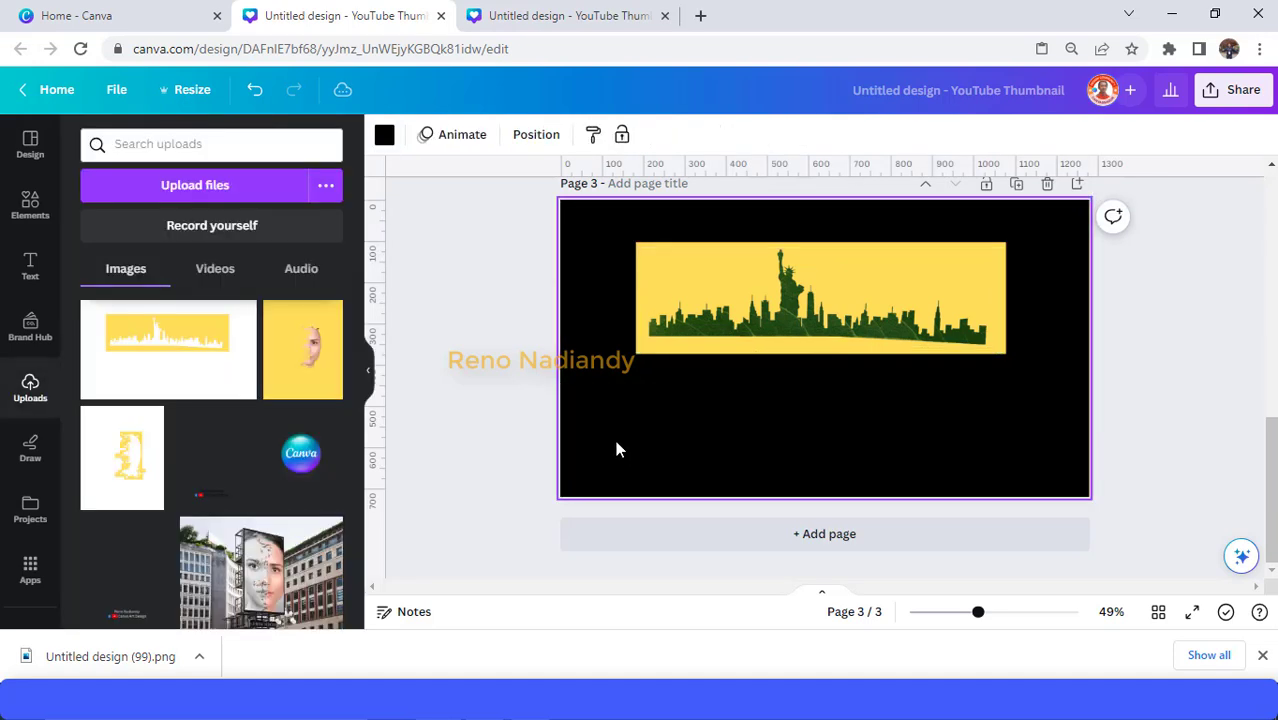
click(384, 134)
click(189, 237)
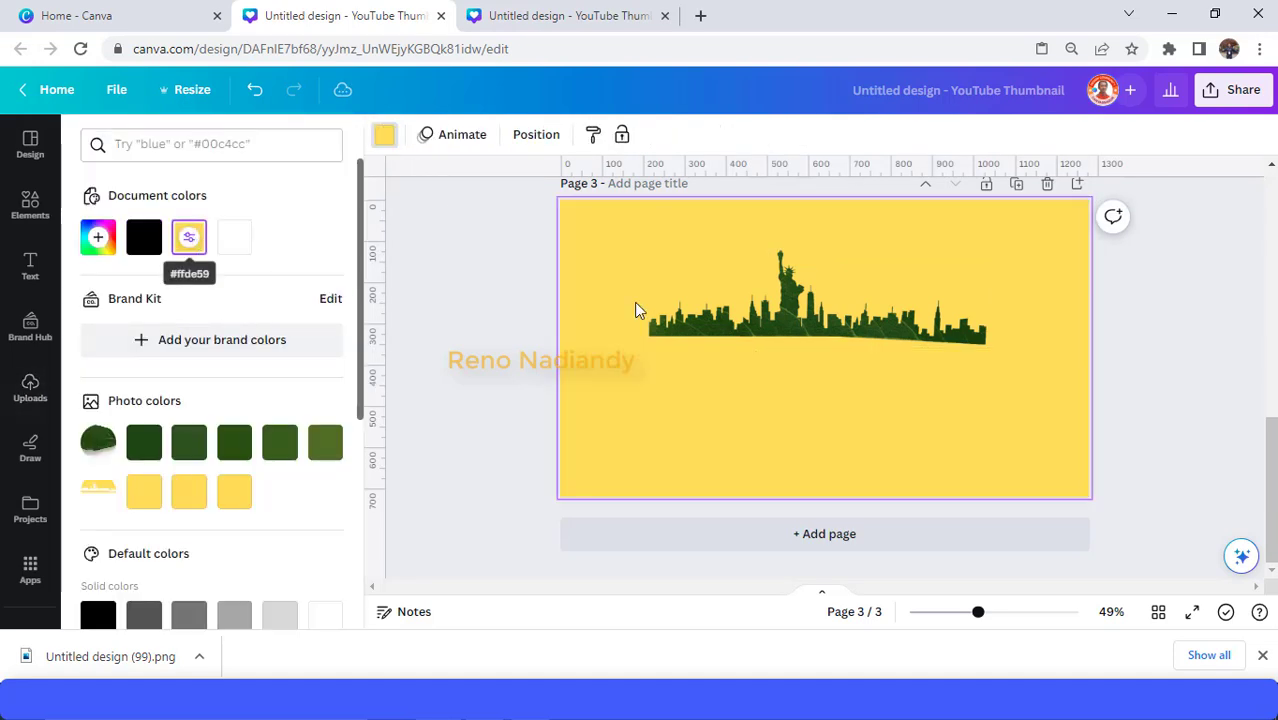
- Download only page 3 as a PNG at 1,280 × 720 px
click(1236, 92)
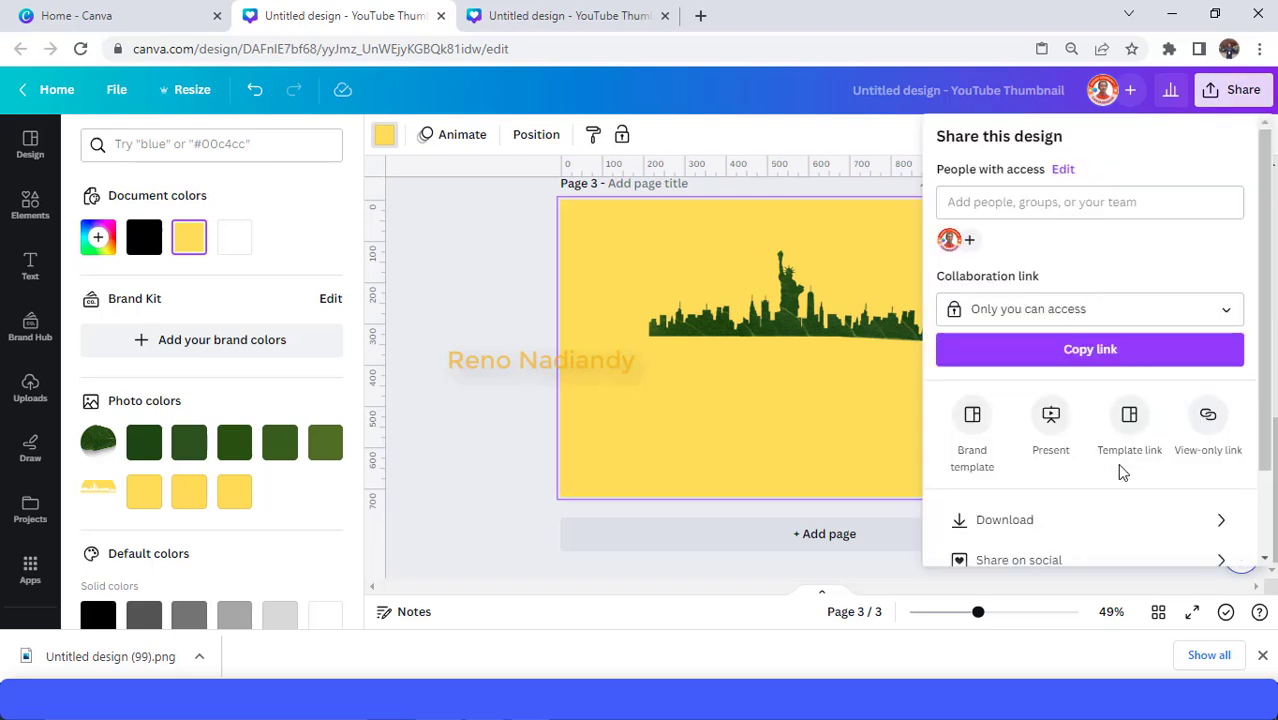
click(1070, 523)
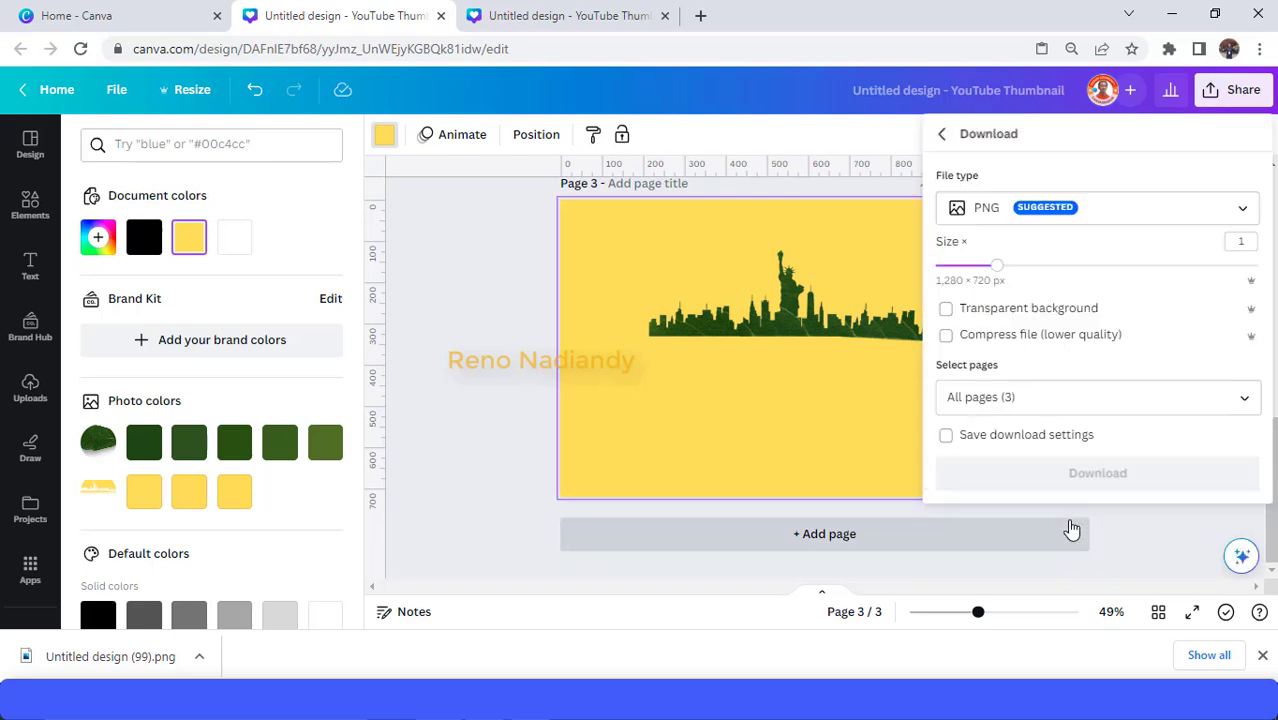
click(1245, 404)
click(1040, 140)
click(1050, 170)
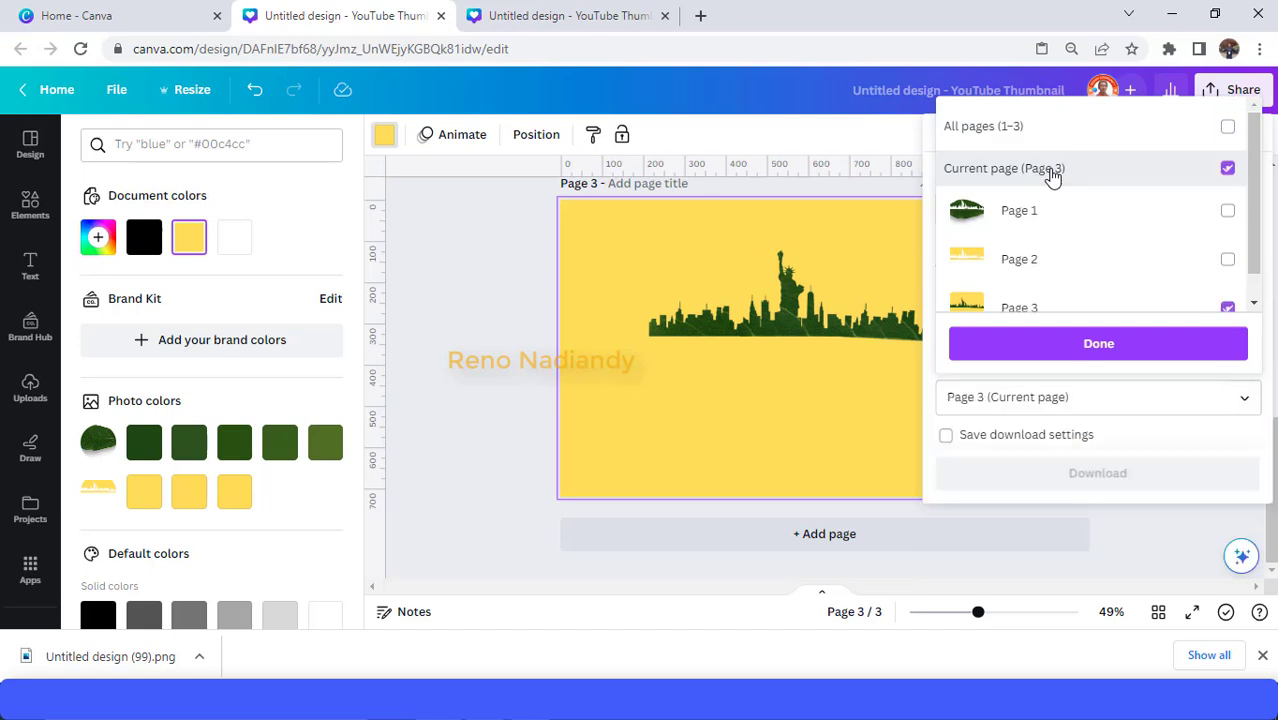
click(1095, 343)
click(1118, 474)
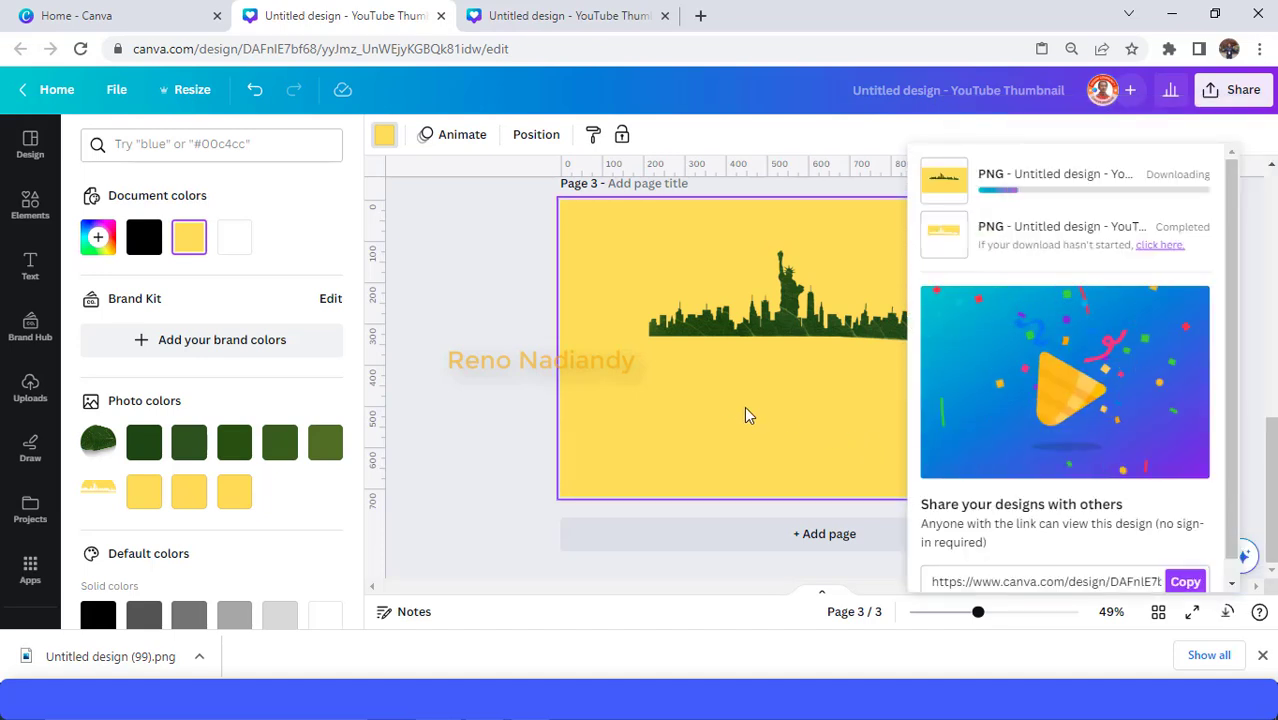
- Delete the three white skyline pieces, including the Statue of Liberty, from the leaf on page 1
scroll(749, 405, up, 7)
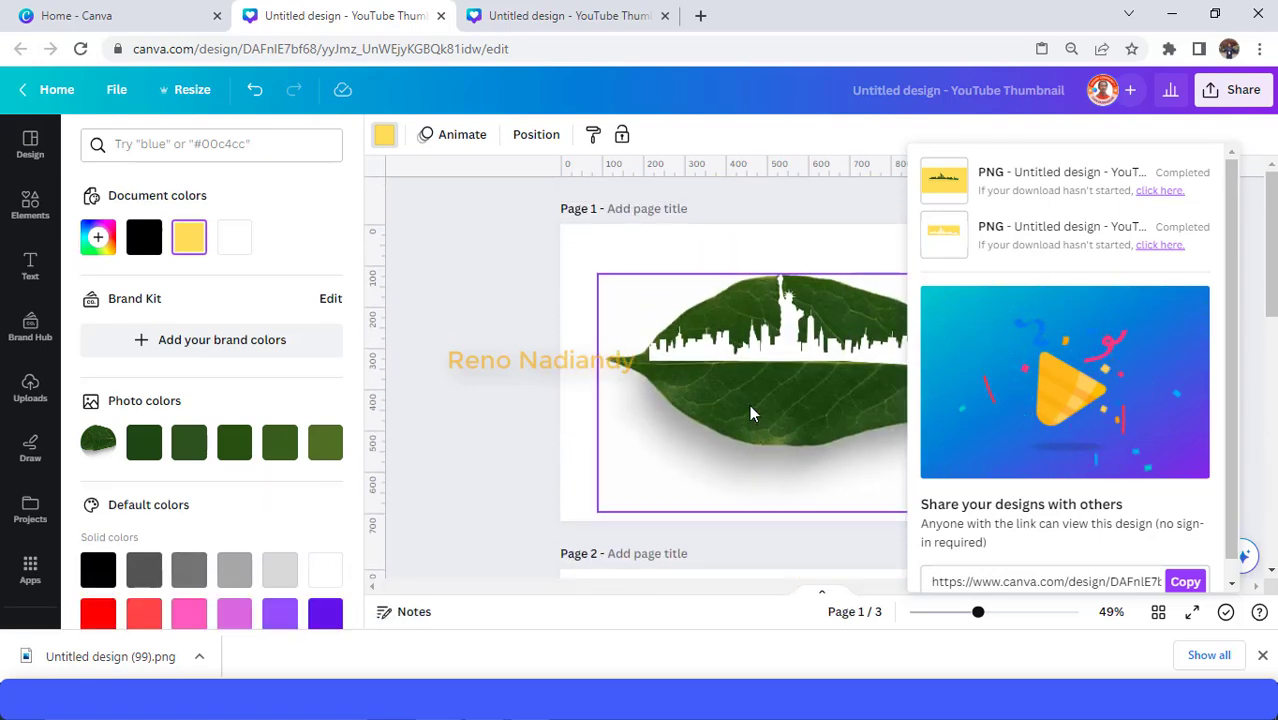
click(568, 477)
click(728, 358)
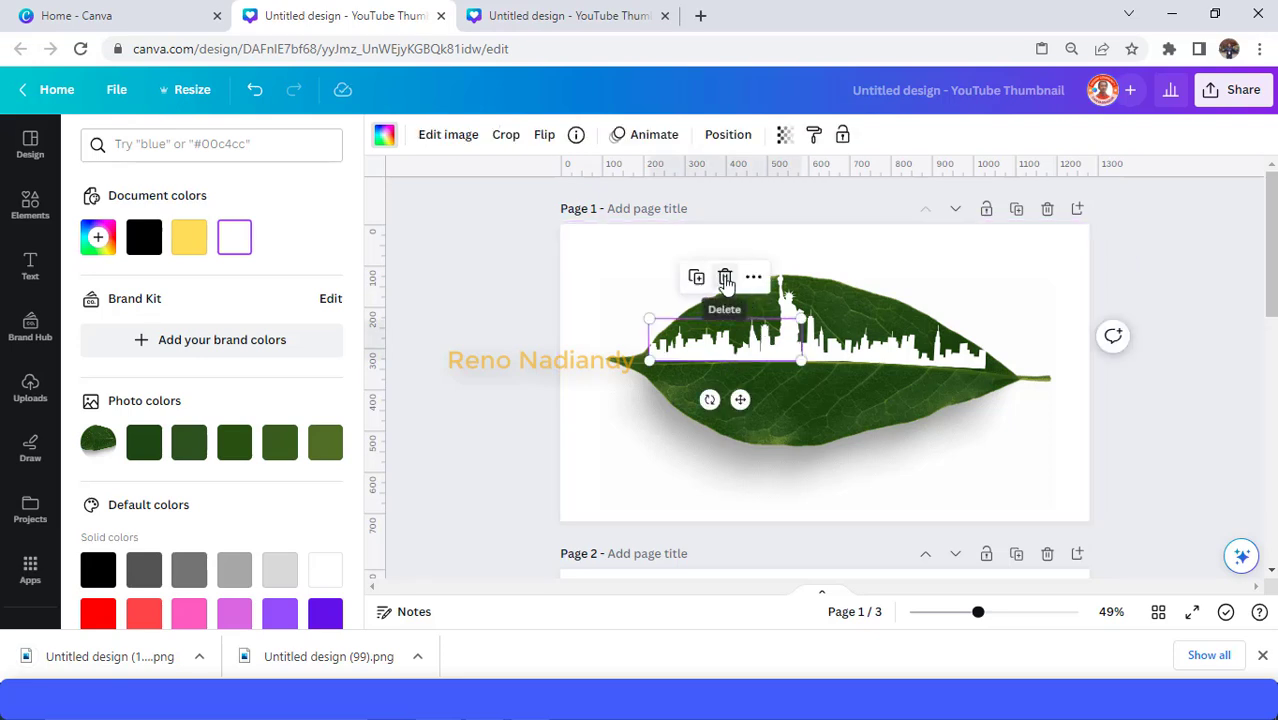
click(724, 276)
click(790, 318)
click(789, 233)
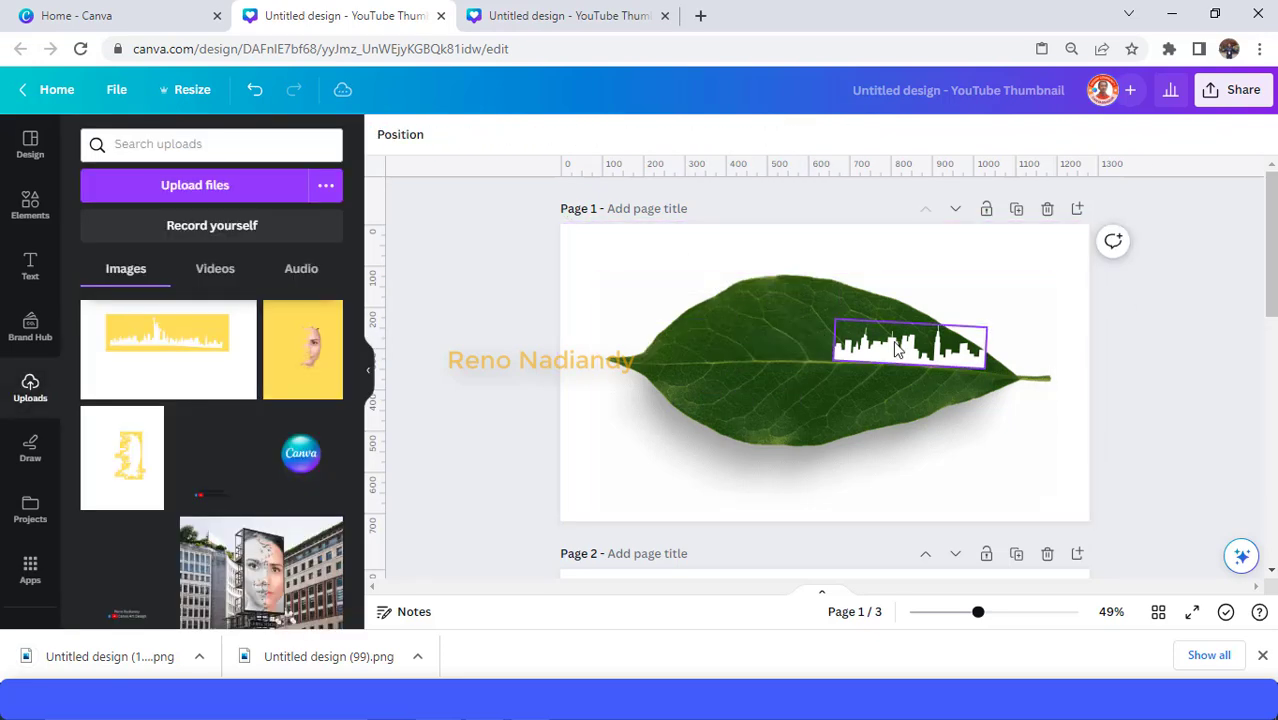
click(905, 345)
click(912, 277)
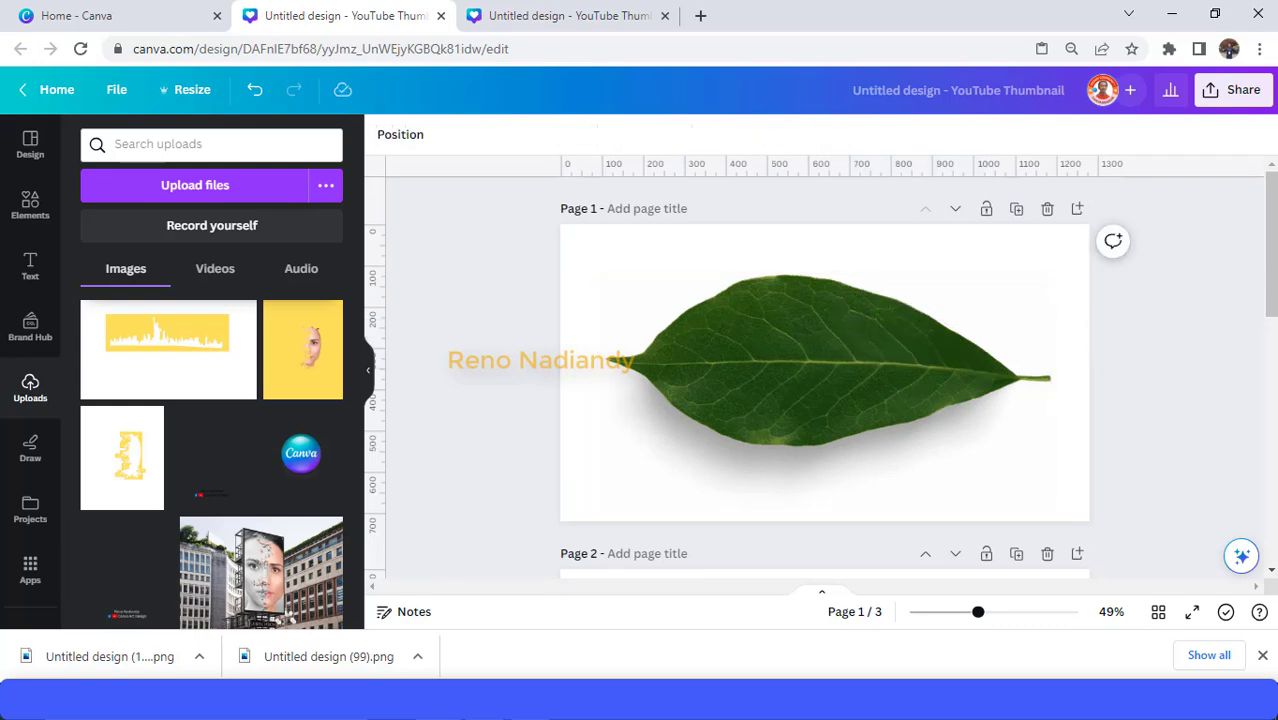
- Place the newly downloaded yellow PNG with the green skyline on page 1 and remove its background
drag(100, 656, 807, 370)
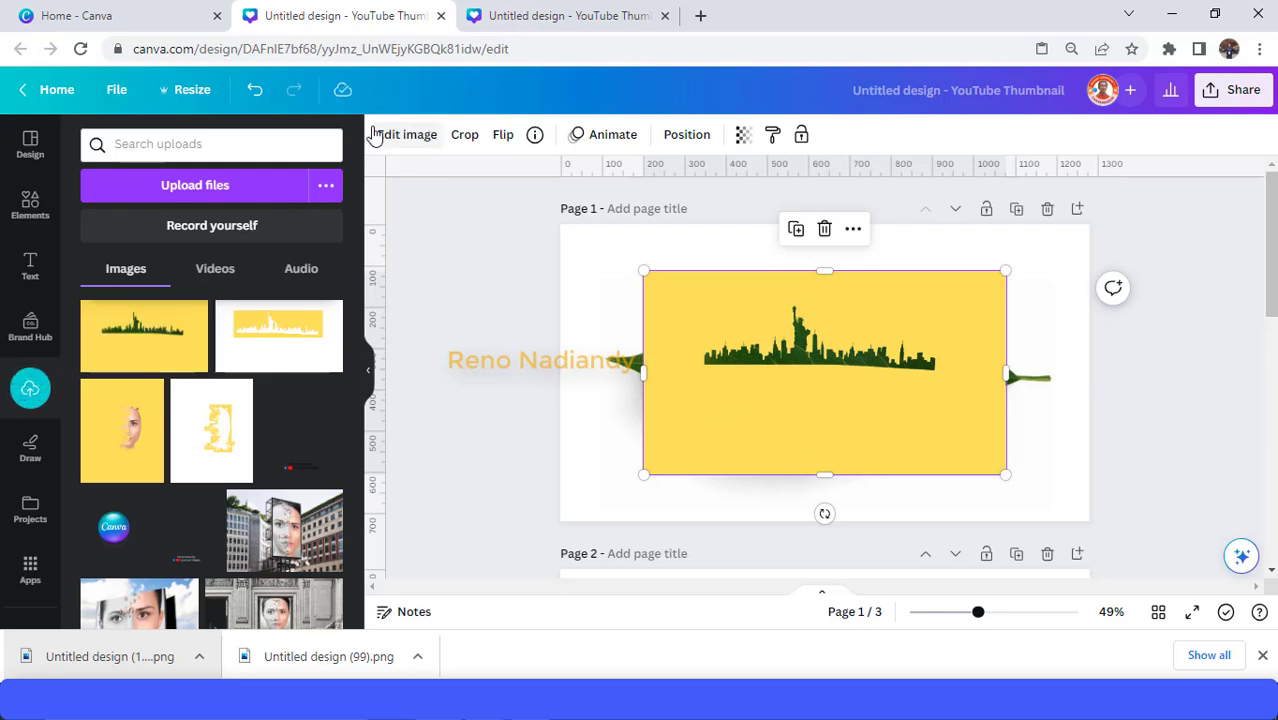
click(402, 137)
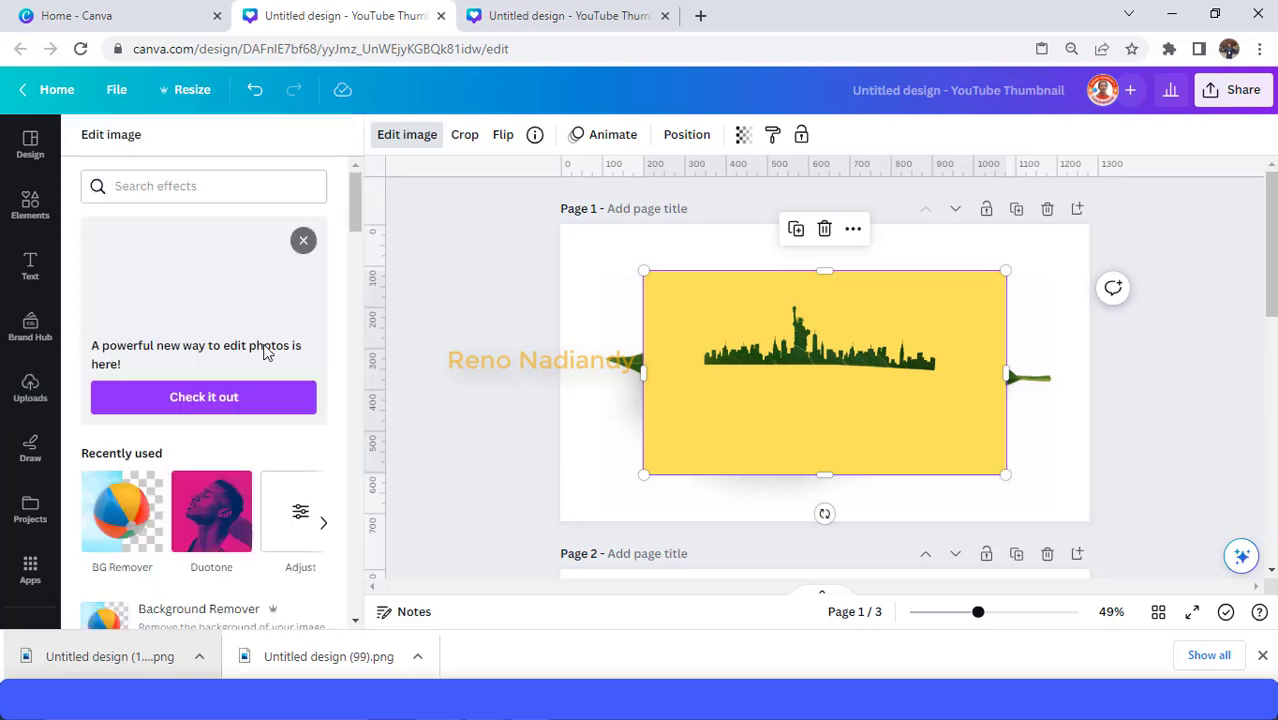
click(124, 520)
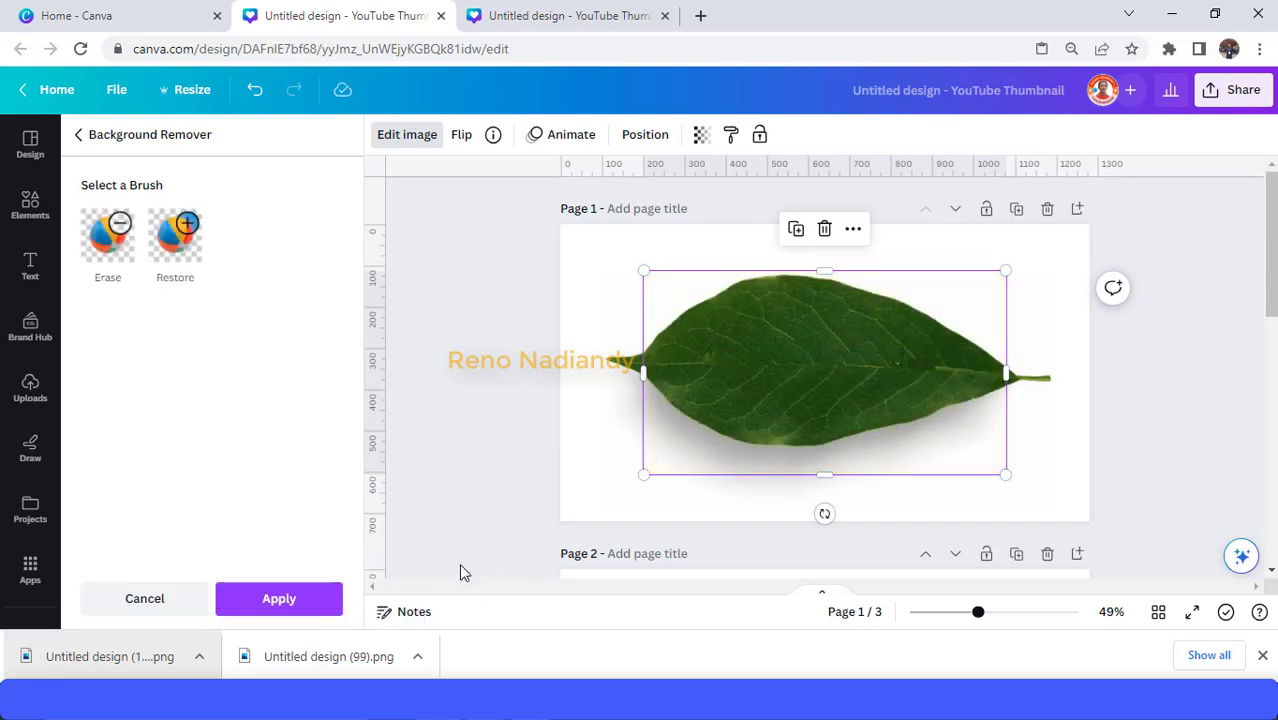
click(279, 597)
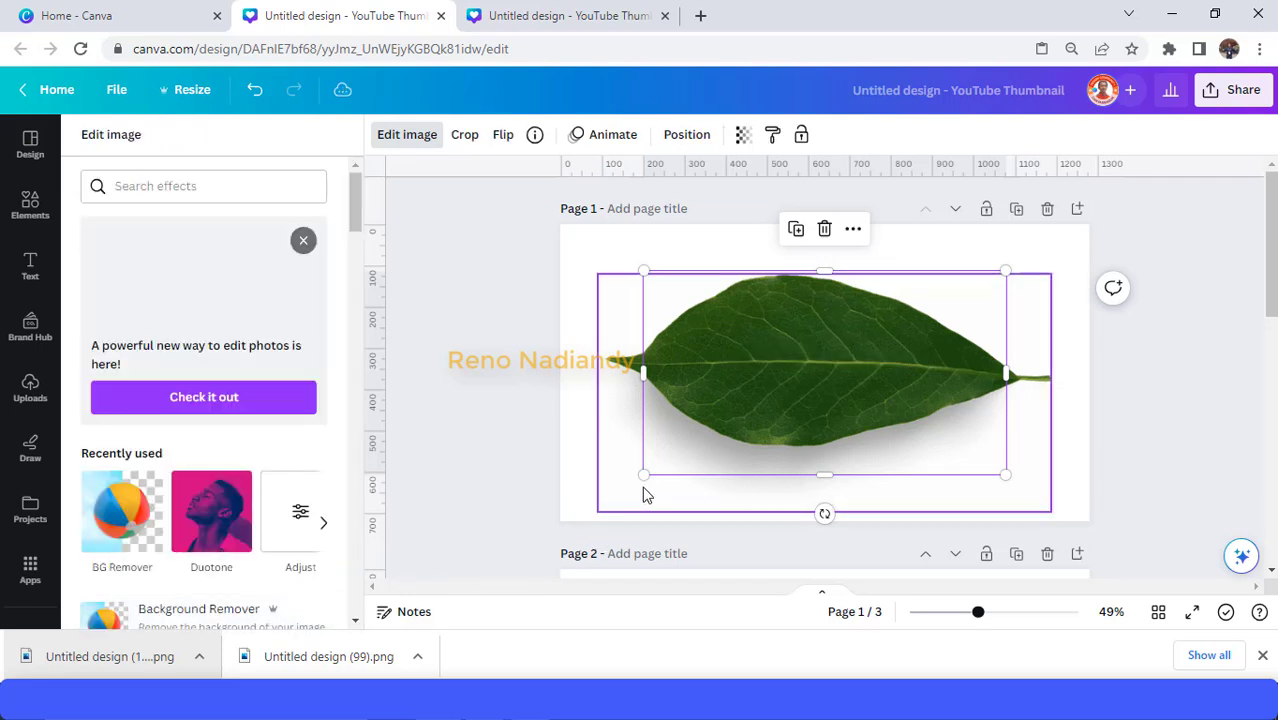
- Enlarge the green skyline image to fill page 1, and crop its empty upper edge to just above the leaf
drag(644, 476, 561, 521)
drag(1005, 270, 1092, 240)
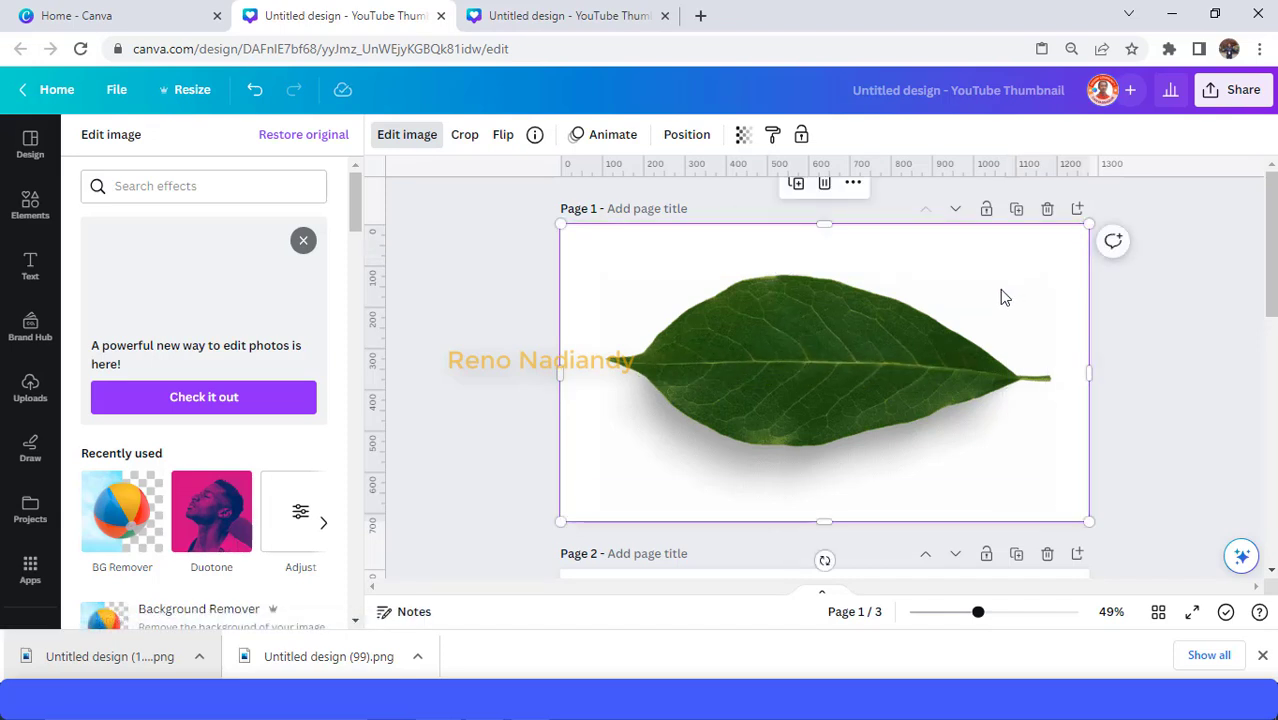
drag(835, 232, 835, 255)
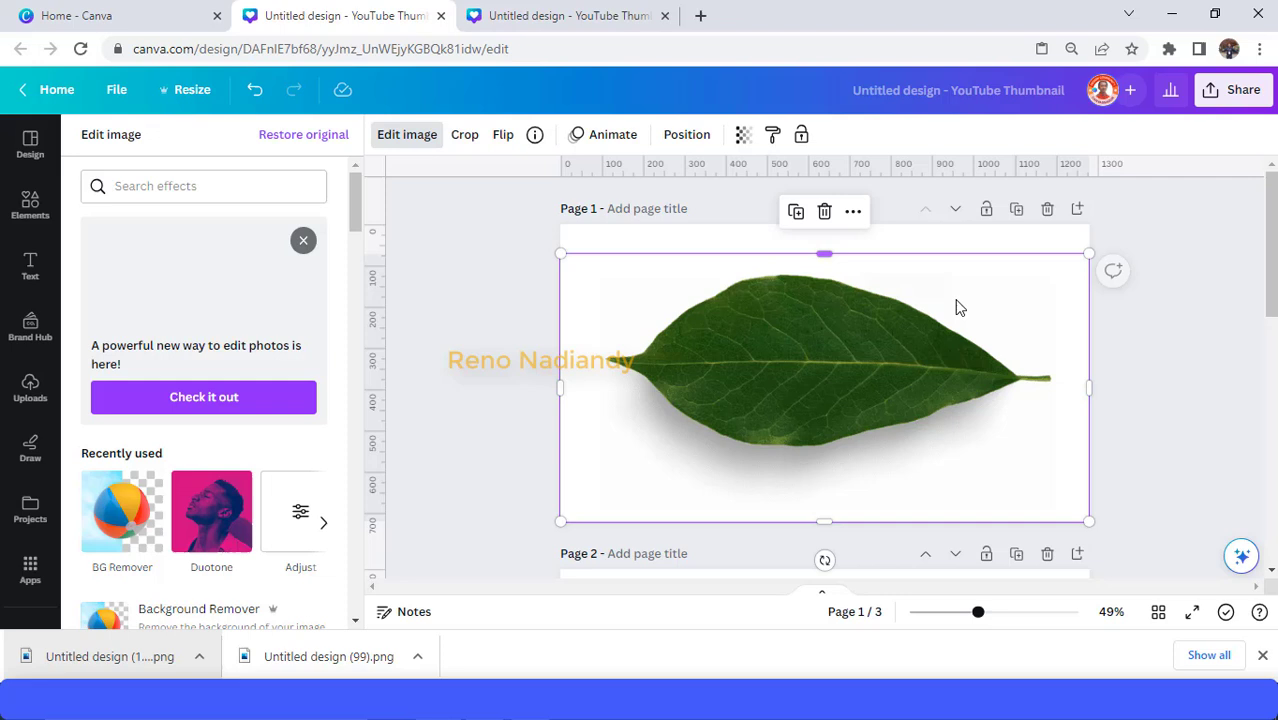
- Send the green skyline image to the back, behind the whole leaf on page 1
right_click(1052, 330)
mouse_move(894, 352)
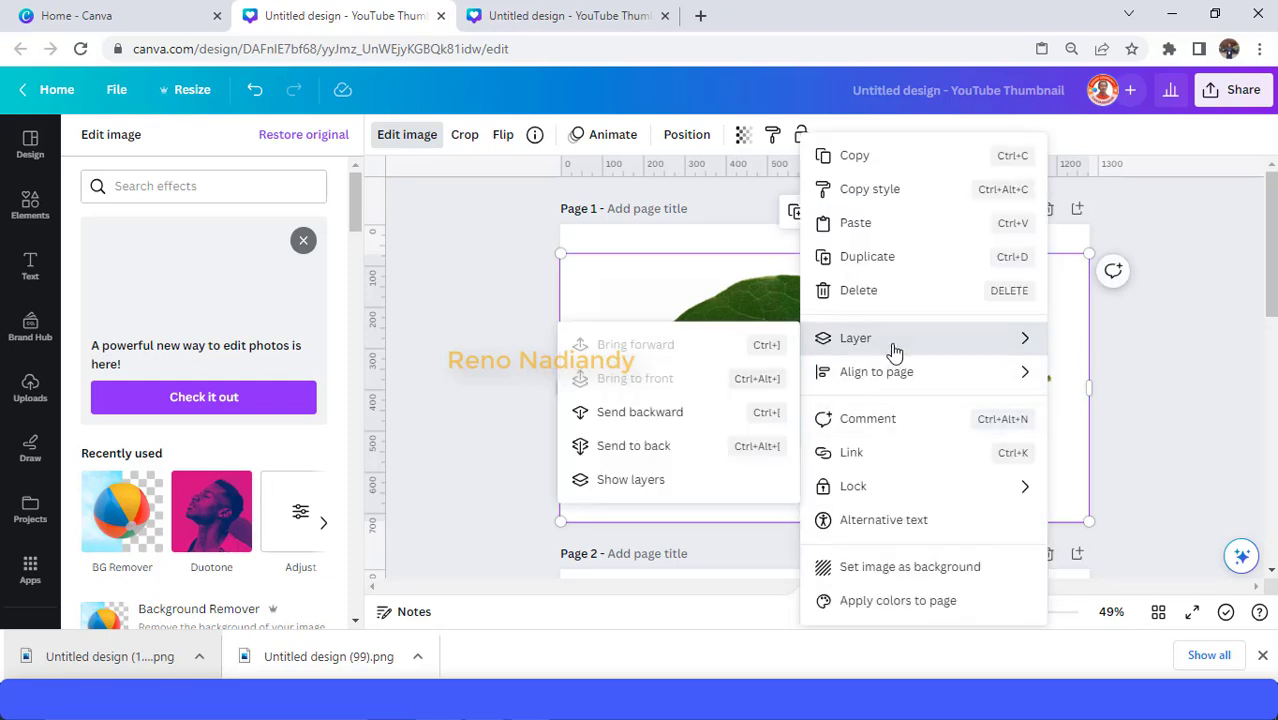
click(659, 447)
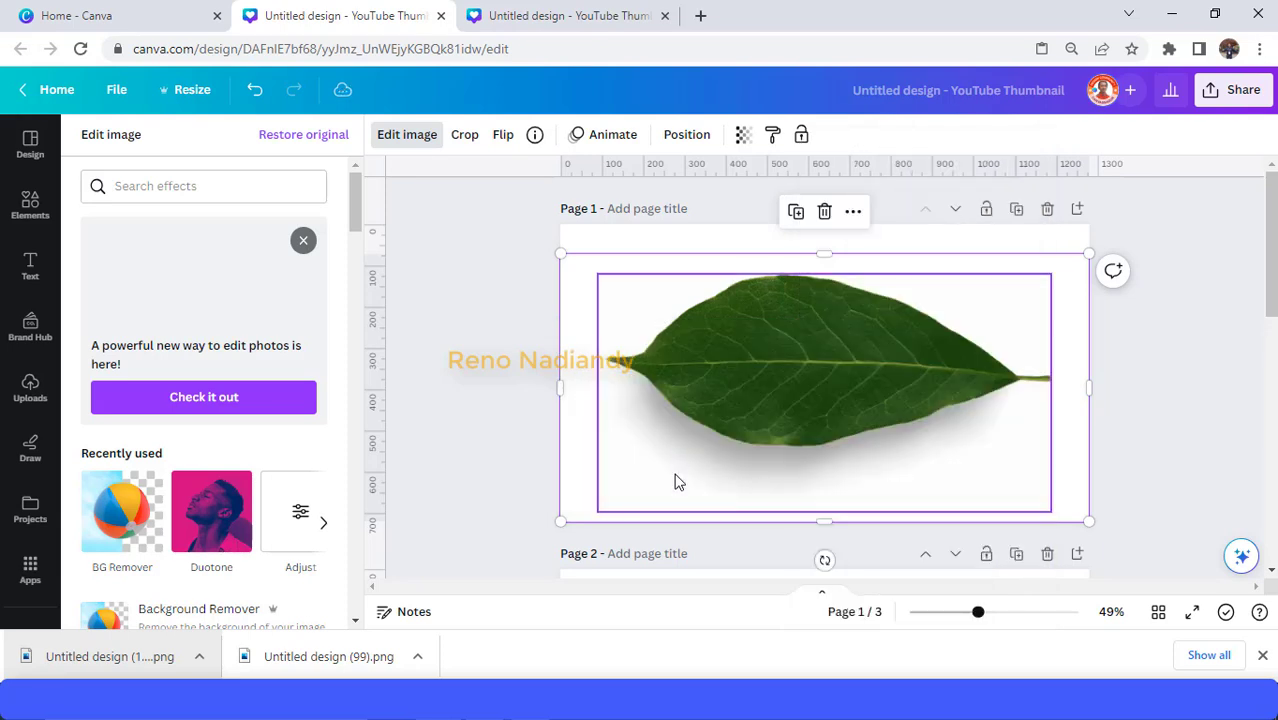
- Crop the leaf's upper half down to just above its central vein so the skyline behind it rises from the cut edge
click(934, 411)
drag(831, 276, 872, 361)
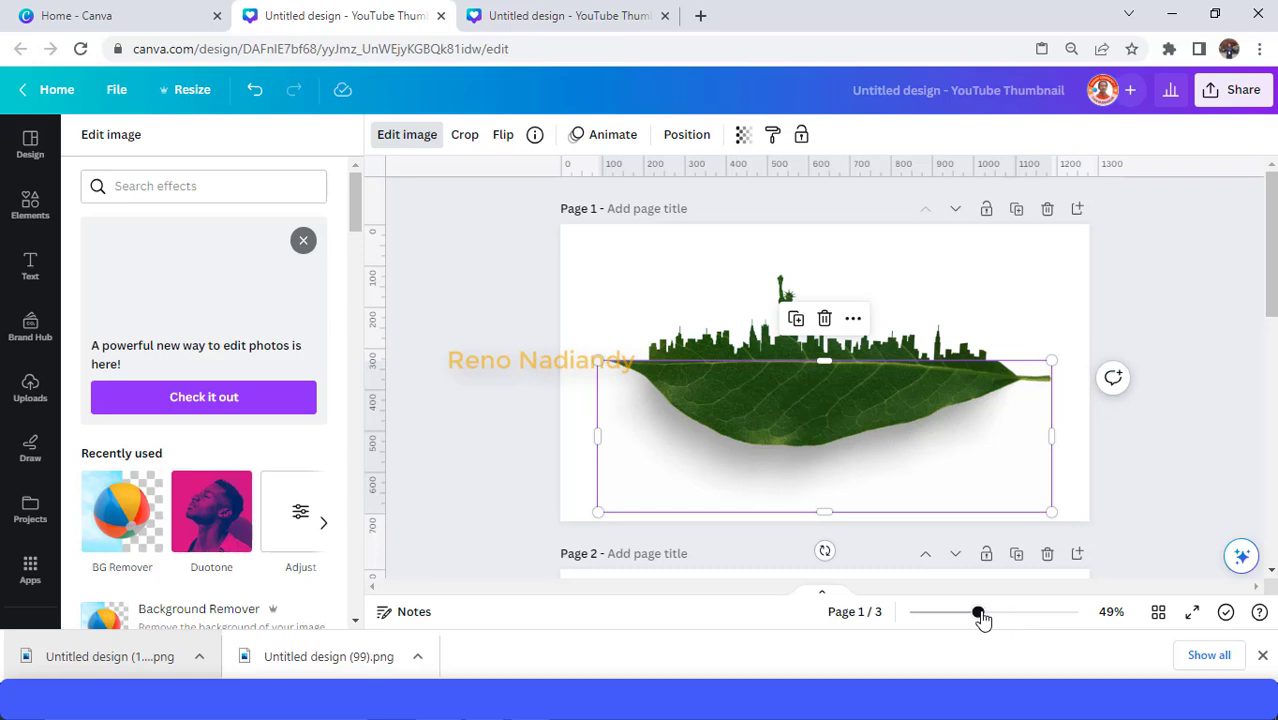
drag(980, 613, 1013, 613)
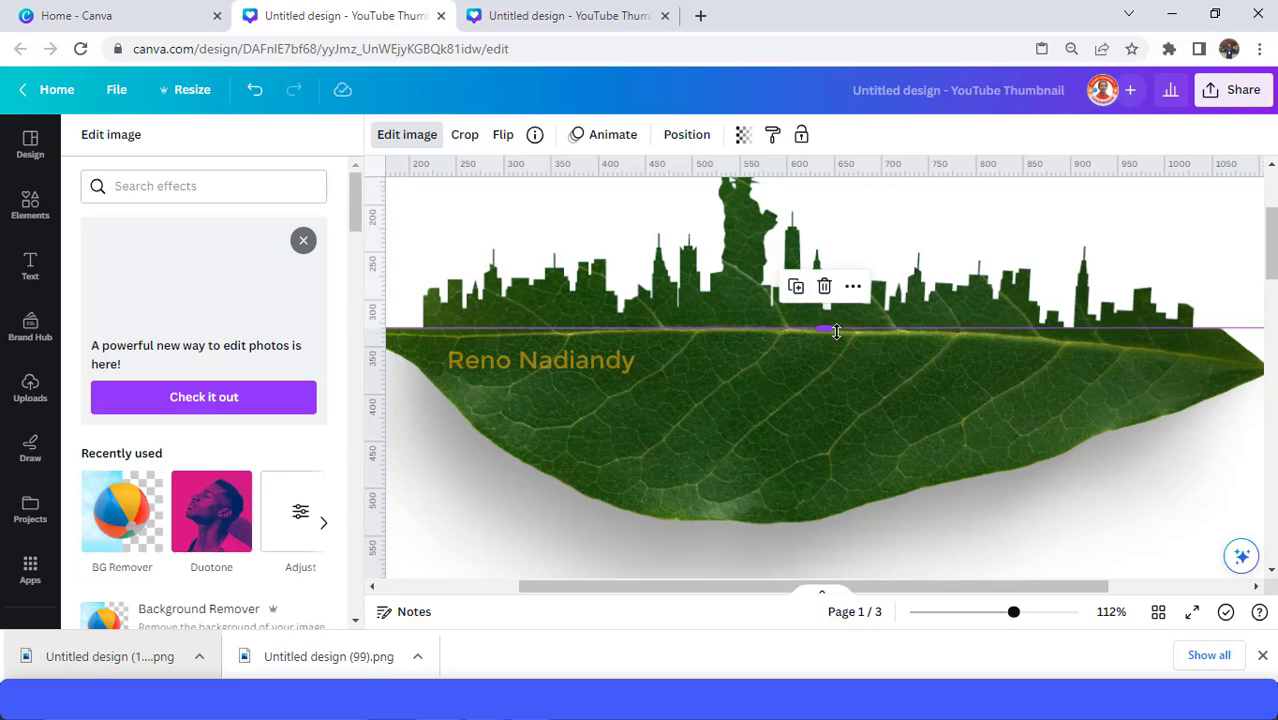
drag(835, 328, 835, 324)
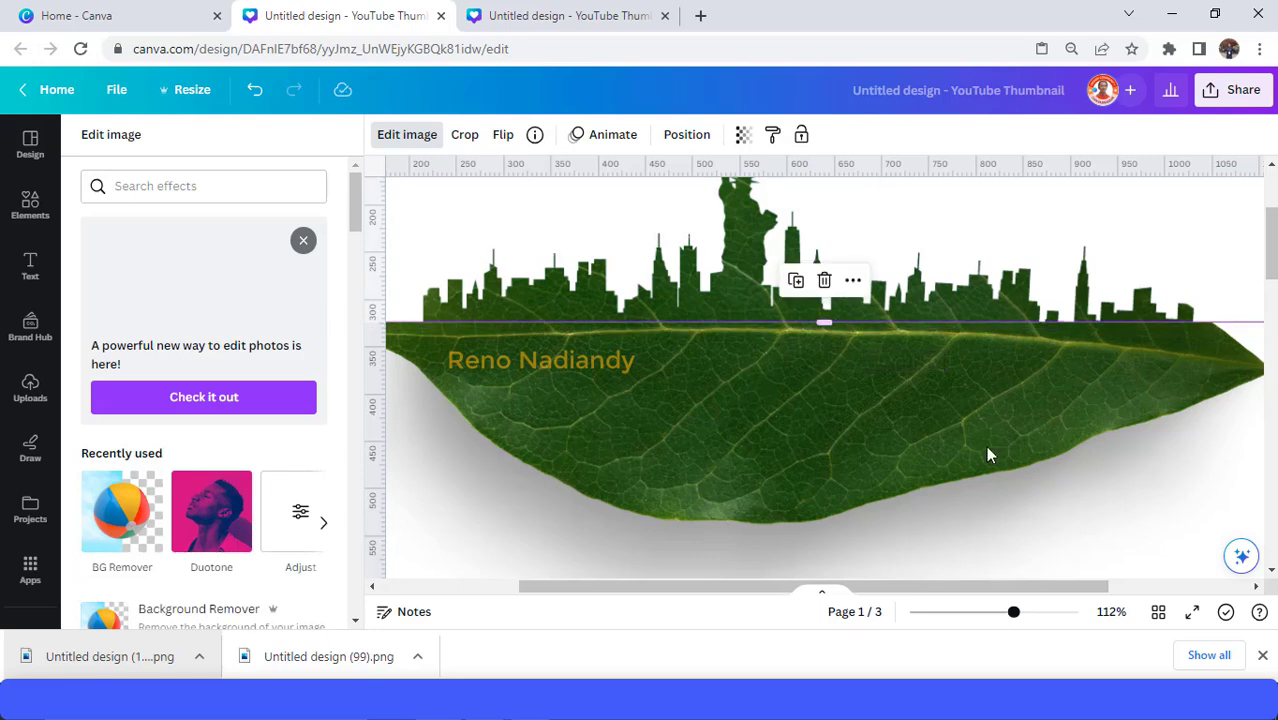
click(1054, 229)
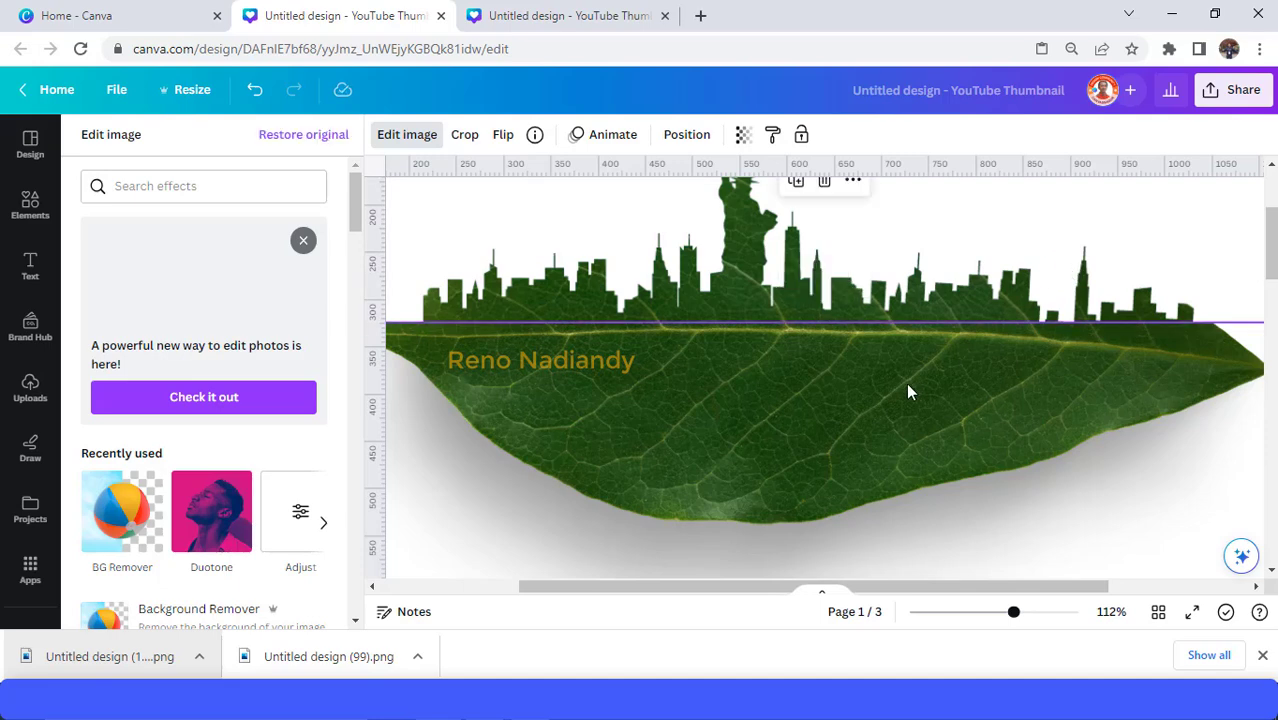
click(981, 614)
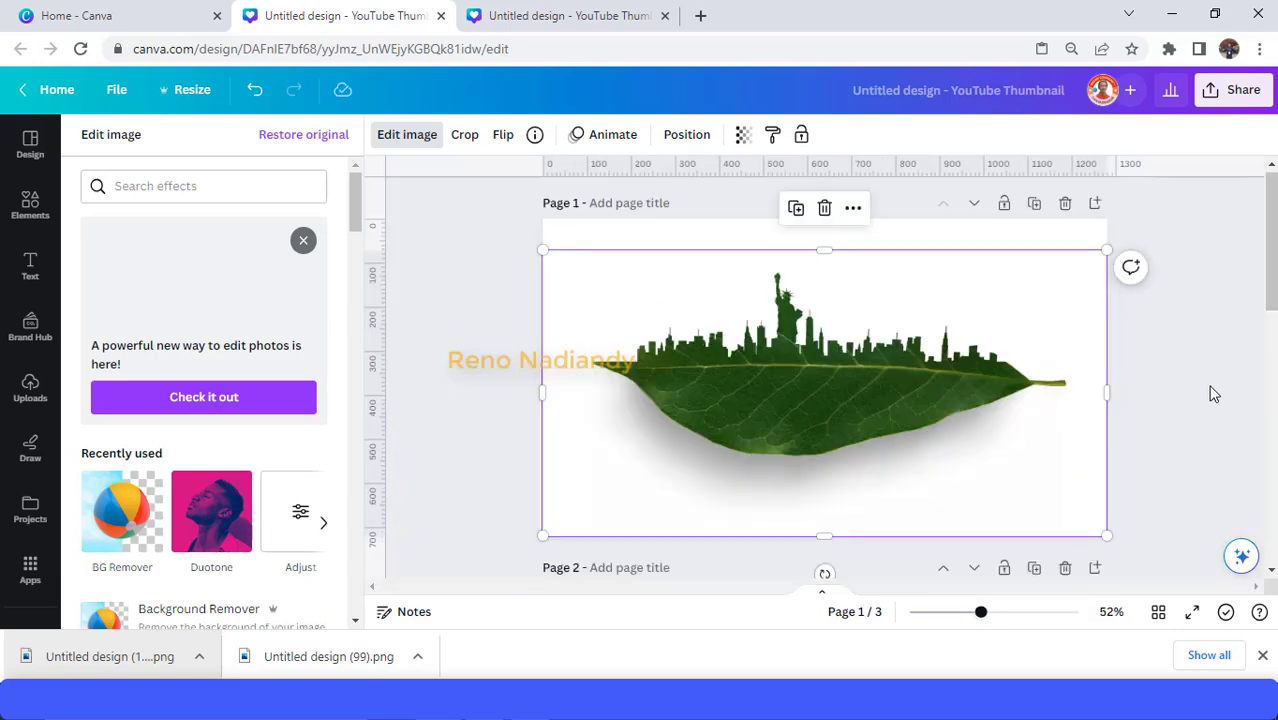
drag(986, 621, 993, 620)
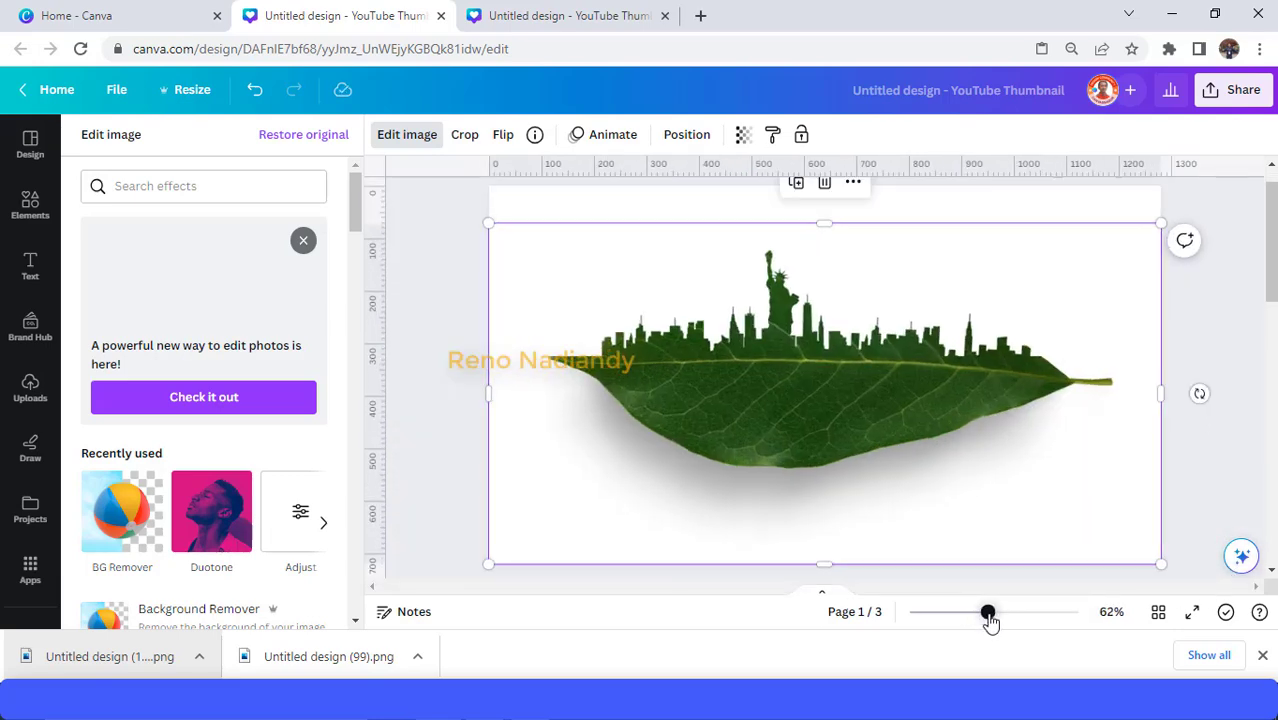